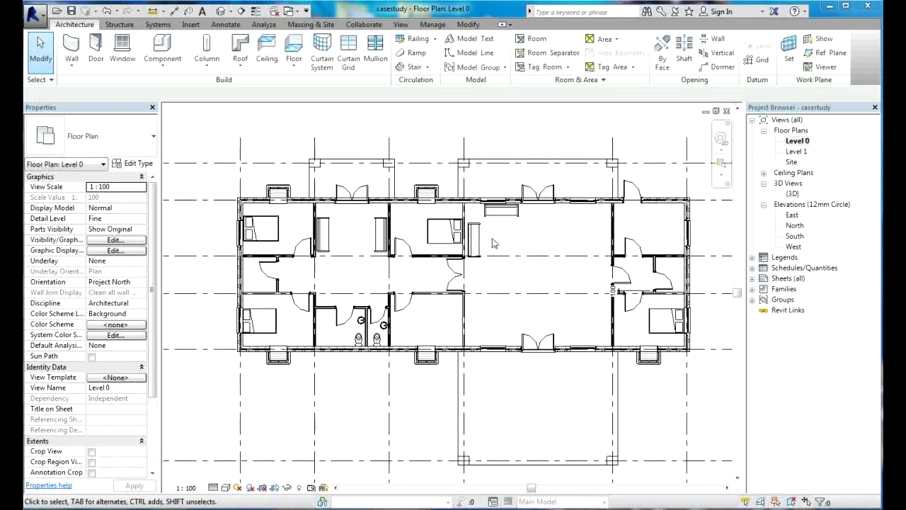
pyautogui.click(428, 298)
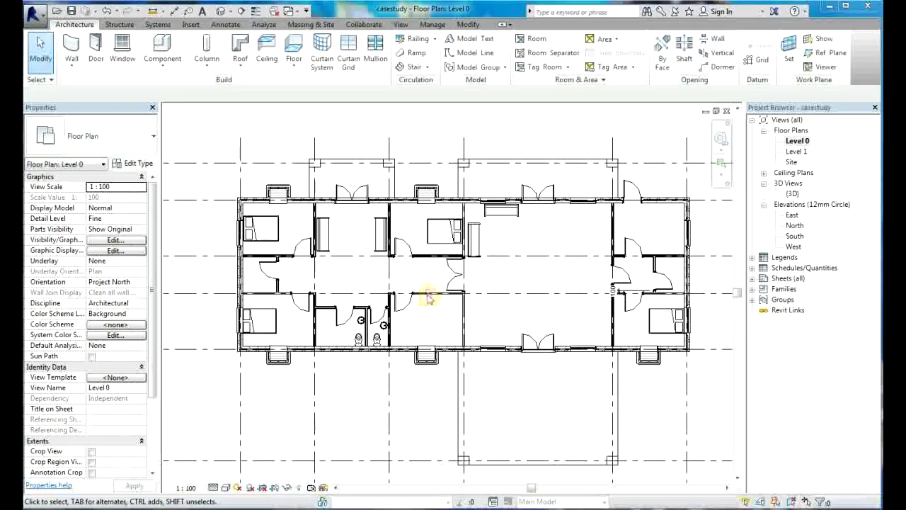
pyautogui.click(544, 330)
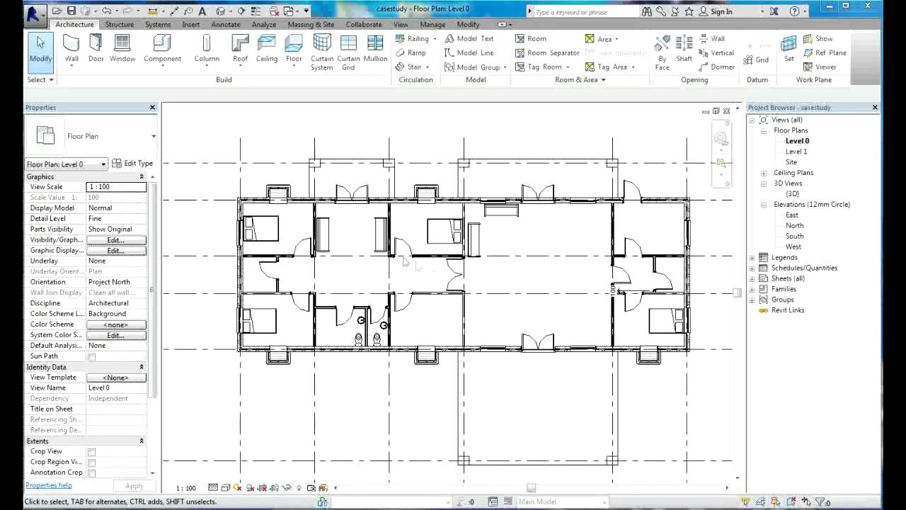
pyautogui.click(296, 235)
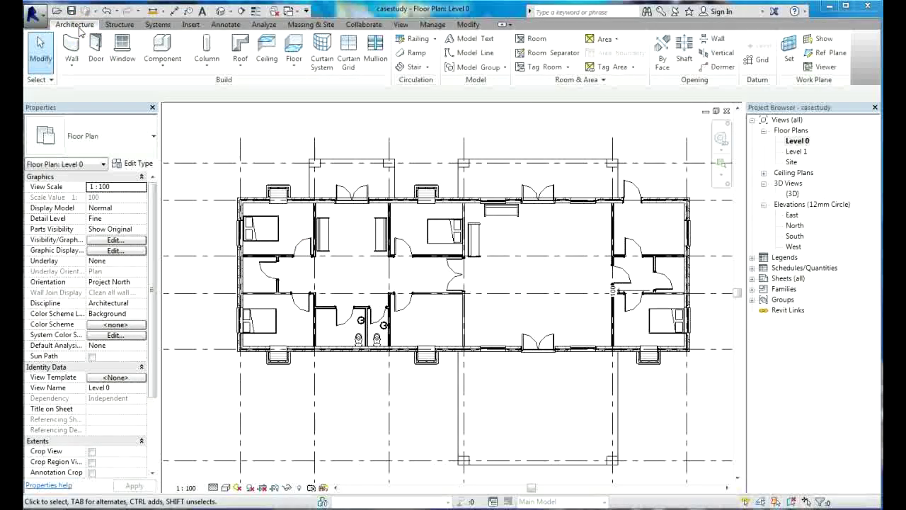
# Start placing a component and preview the Furniture_Bed_1 family in the library's Furniture > Beds folder without loading it
pyautogui.click(161, 47)
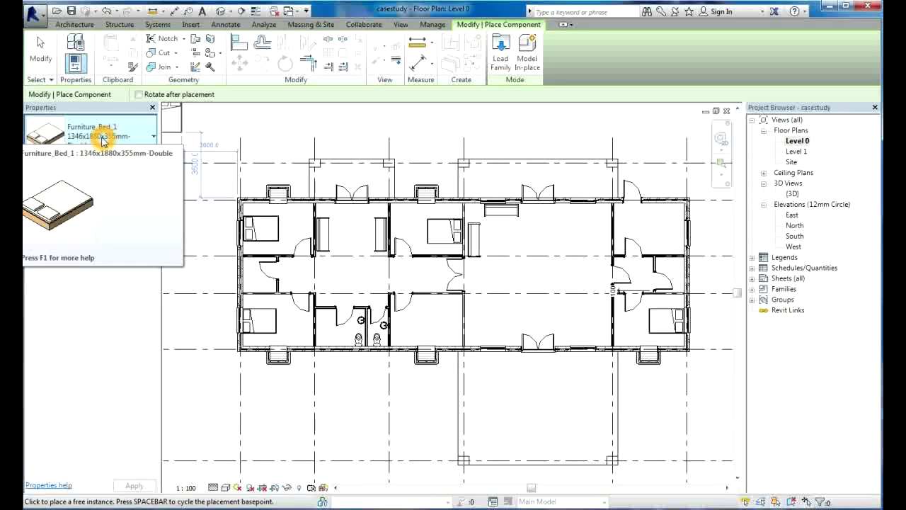
pyautogui.click(503, 61)
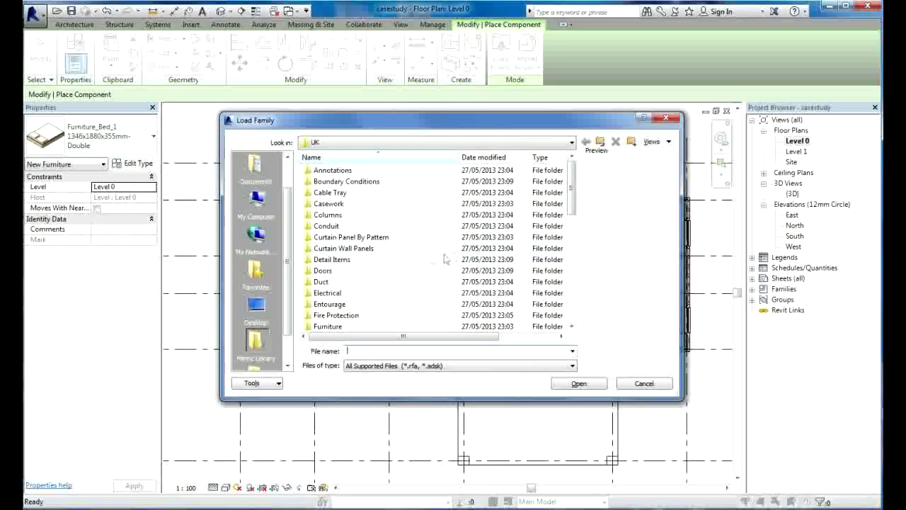
pyautogui.doubleClick(323, 326)
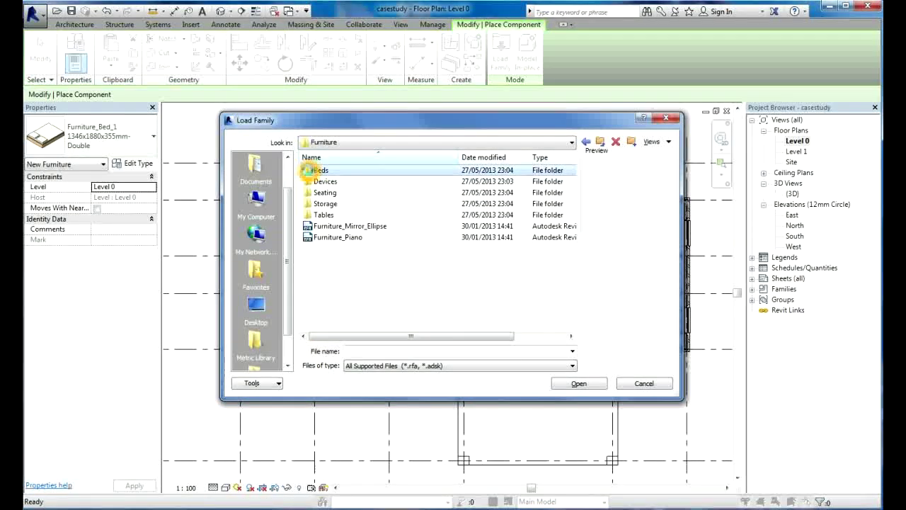
pyautogui.doubleClick(320, 171)
pyautogui.click(331, 173)
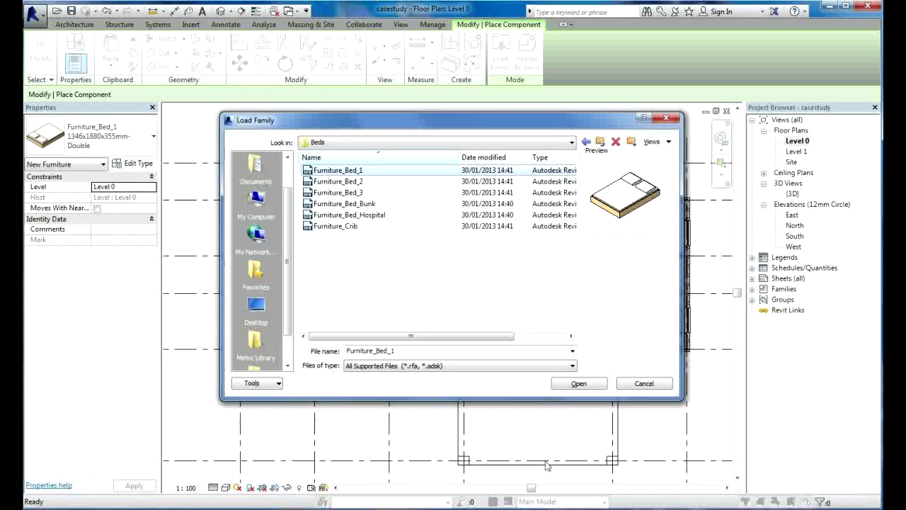
pyautogui.click(644, 384)
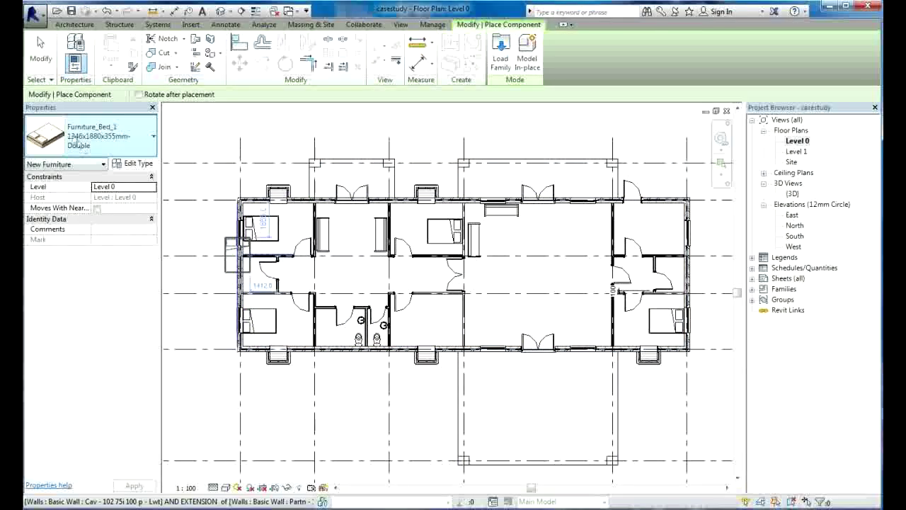
# Place a Furniture_Bed_1 1346x1880x355mm-Double in the empty lower middle bedroom, rotated with its head against the right wall
pyautogui.click(77, 140)
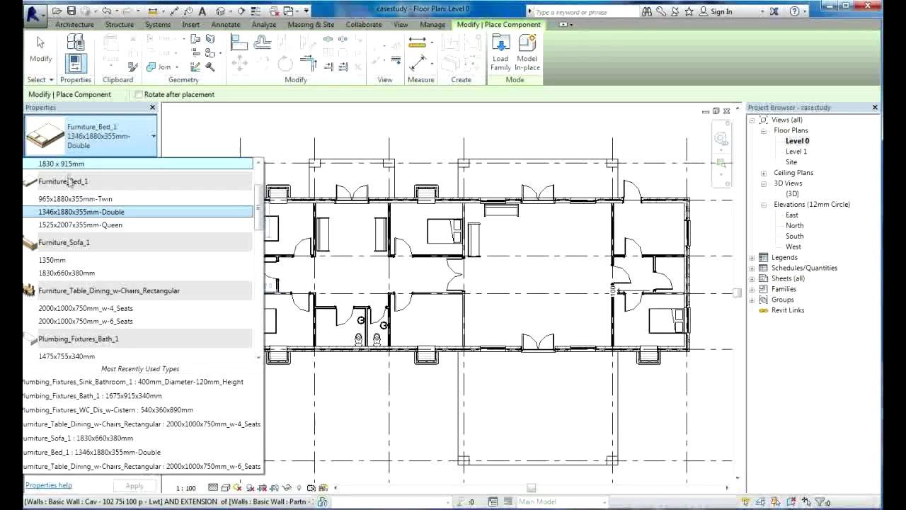
pyautogui.click(70, 212)
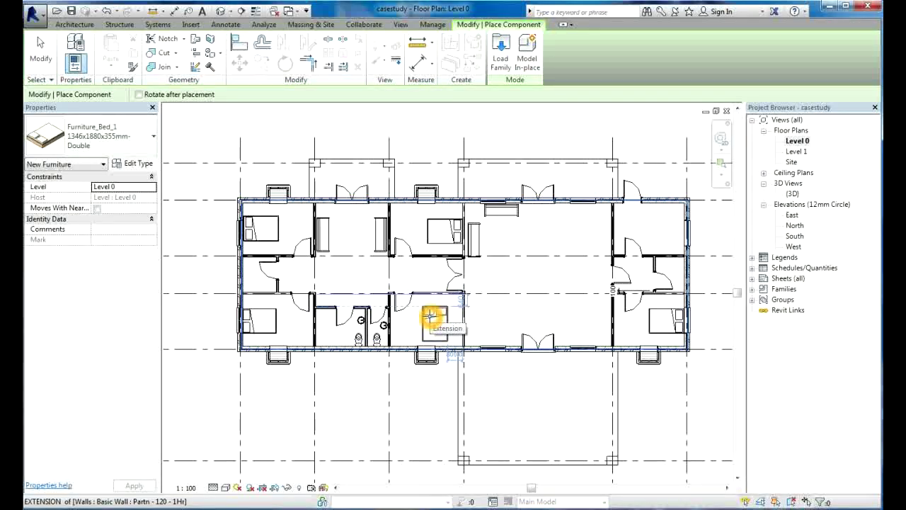
pyautogui.press('space')
pyautogui.press('space')
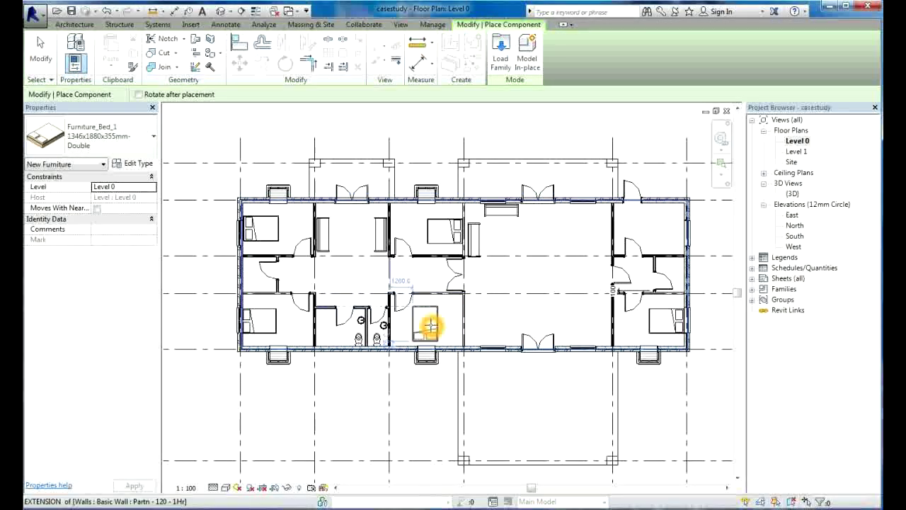
pyautogui.press('space')
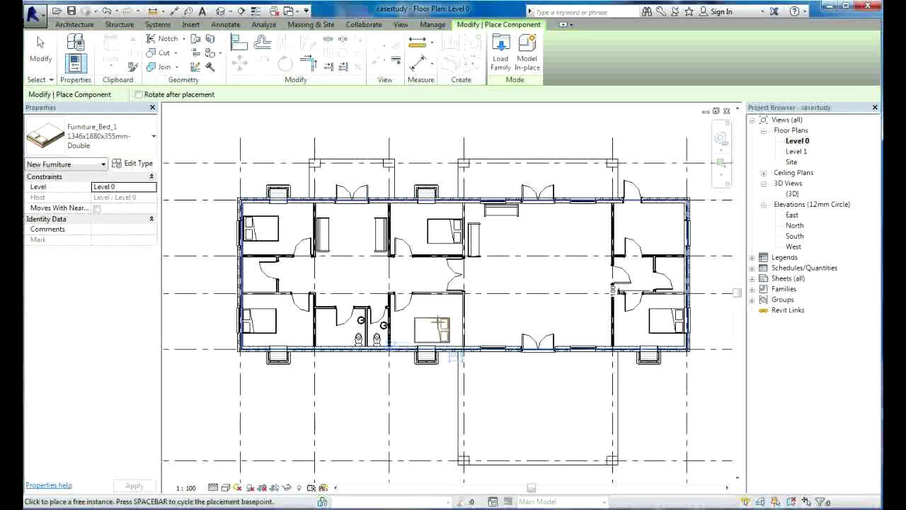
pyautogui.click(449, 319)
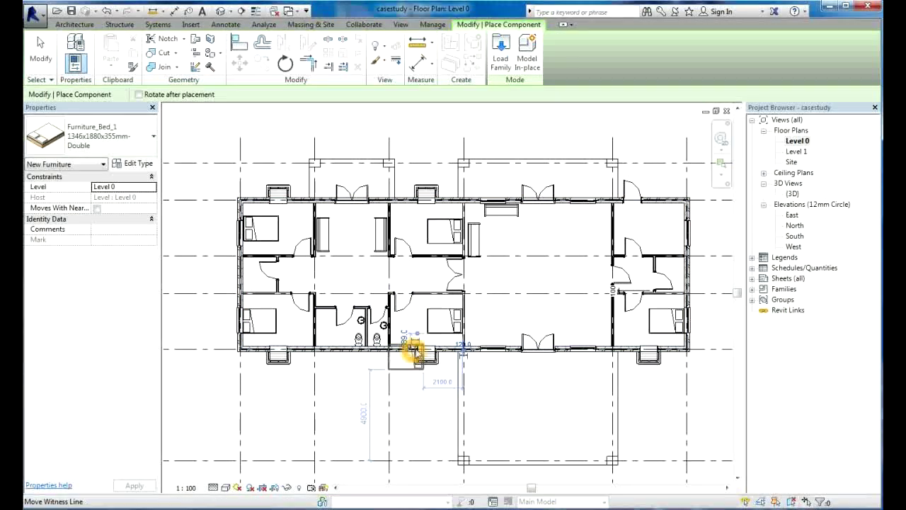
pyautogui.press('Escape')
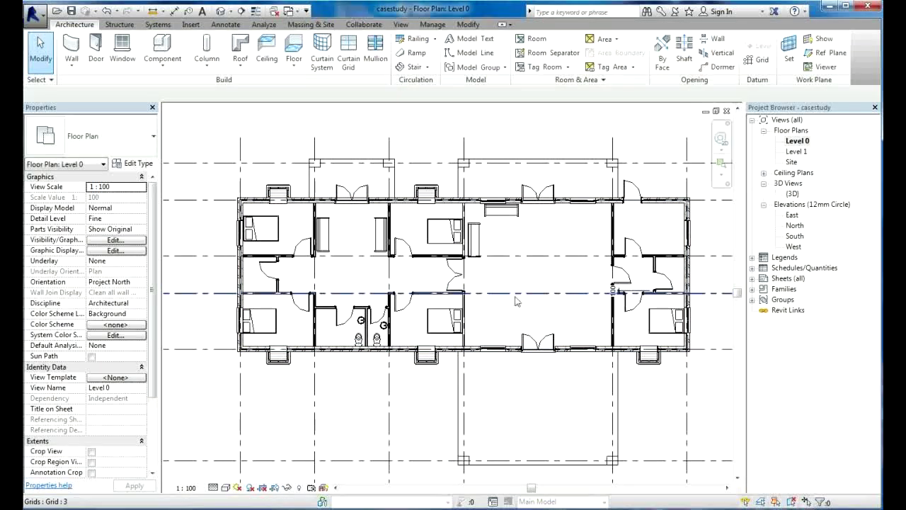
pyautogui.click(506, 303)
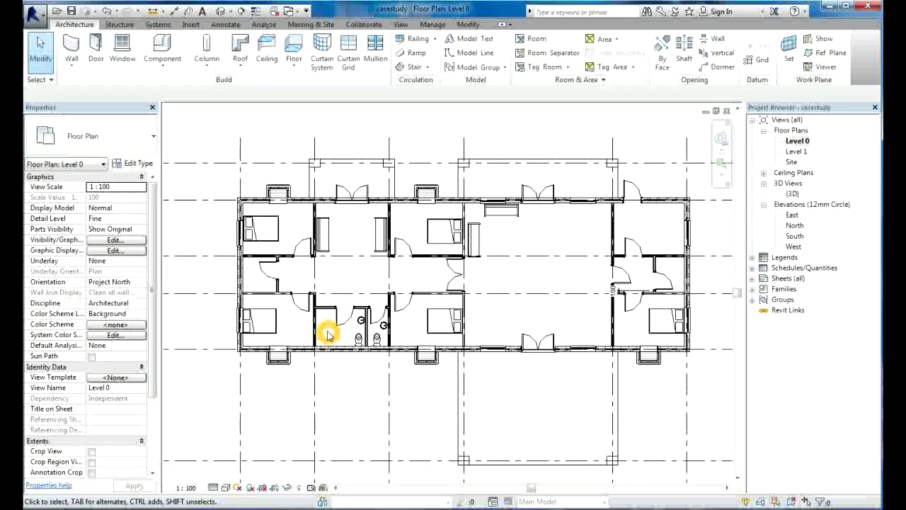
pyautogui.click(586, 245)
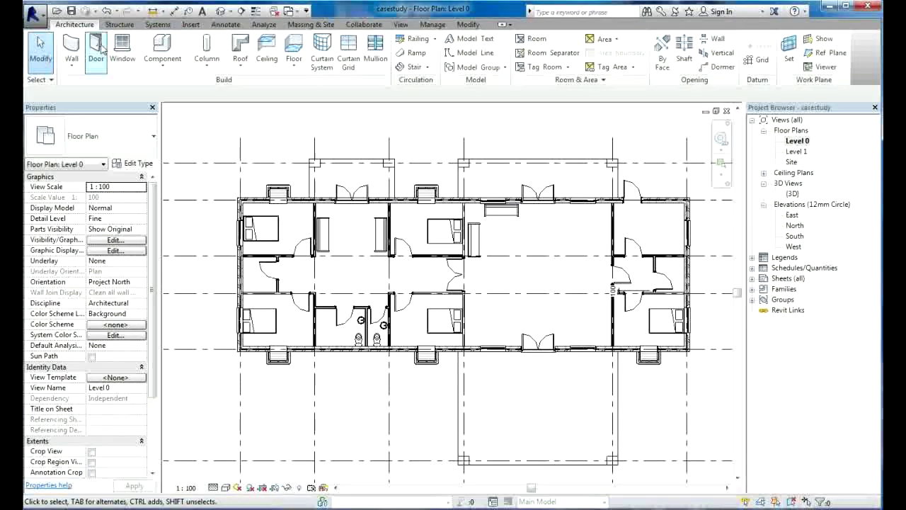
# Start placing a component and browse the family library to the Furniture > Tables folder
pyautogui.click(162, 48)
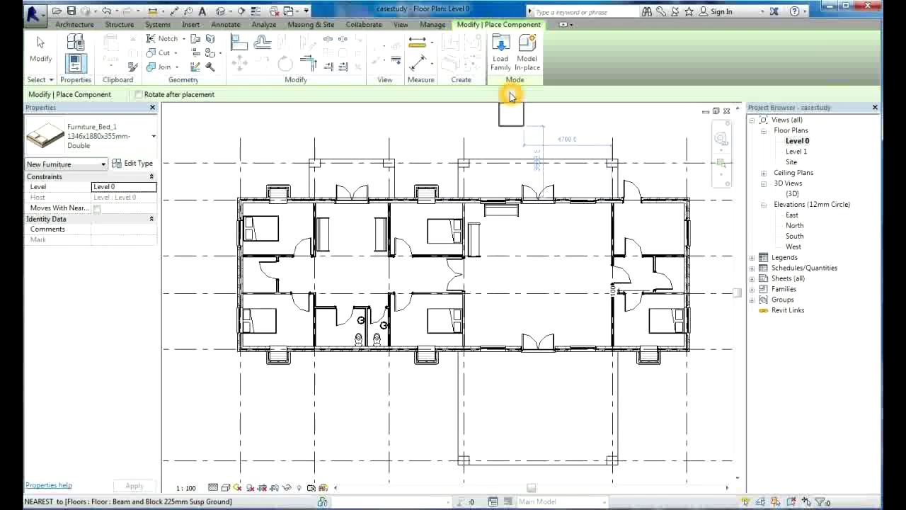
pyautogui.click(501, 53)
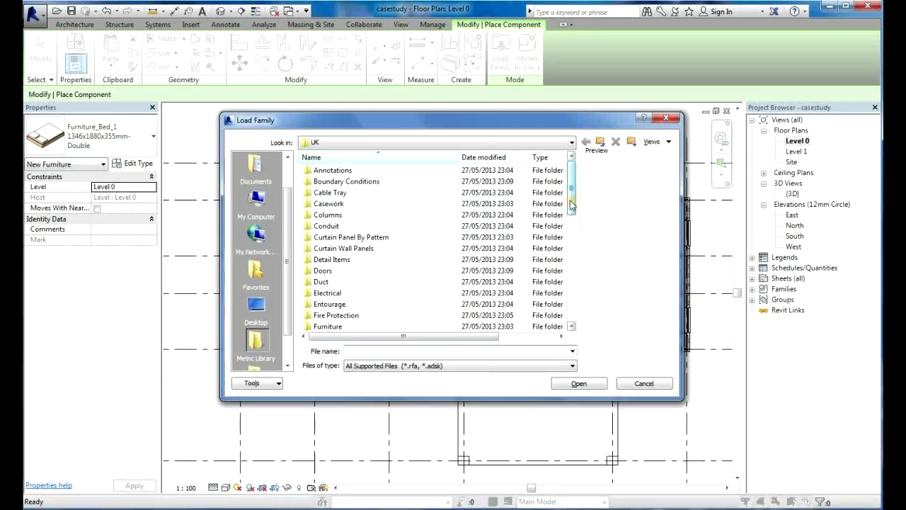
pyautogui.moveTo(571, 204); pyautogui.dragTo(573, 221)
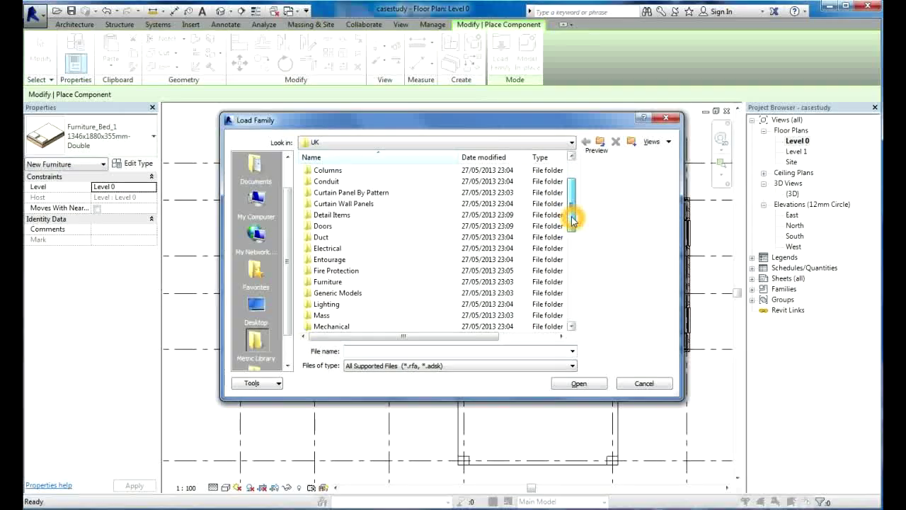
pyautogui.doubleClick(316, 282)
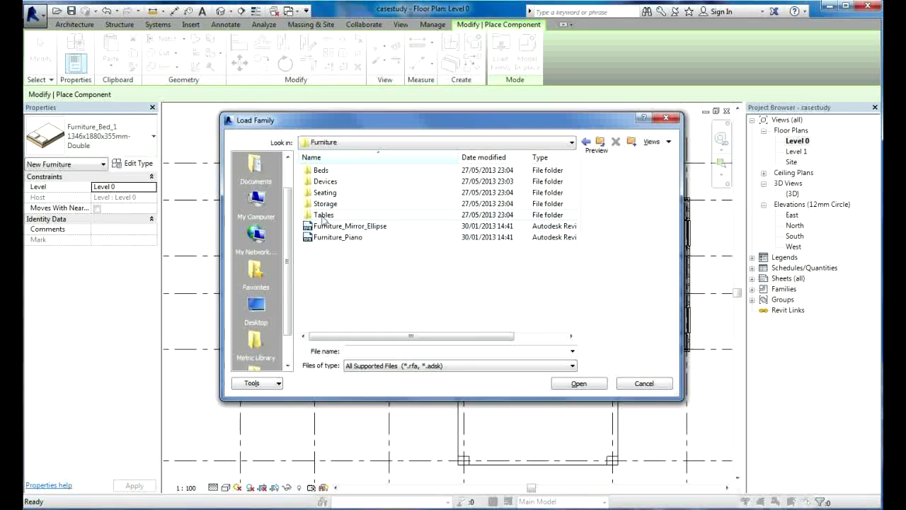
pyautogui.doubleClick(316, 214)
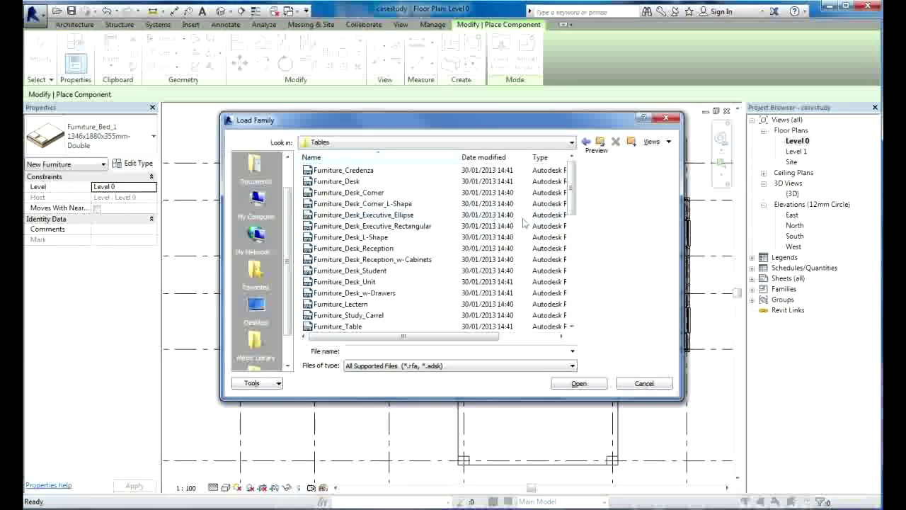
# Compare the rectangular and round dining tables with chairs and load the Furniture_Table_Dining_w-Chairs_Rectangular family
pyautogui.moveTo(572, 202); pyautogui.dragTo(572, 233)
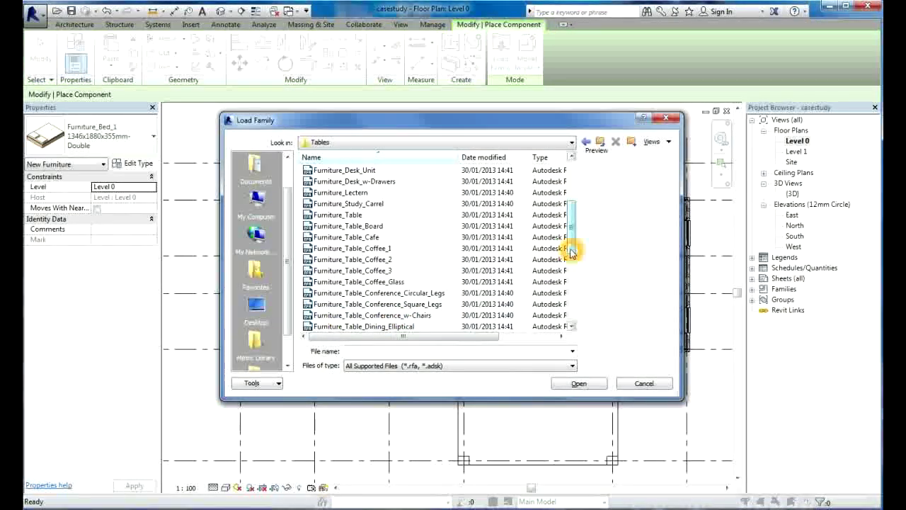
pyautogui.moveTo(573, 248)
pyautogui.mouseDown()
pyautogui.moveTo(575, 321)
pyautogui.moveTo(572, 244)
pyautogui.moveTo(572, 263)
pyautogui.mouseUp()
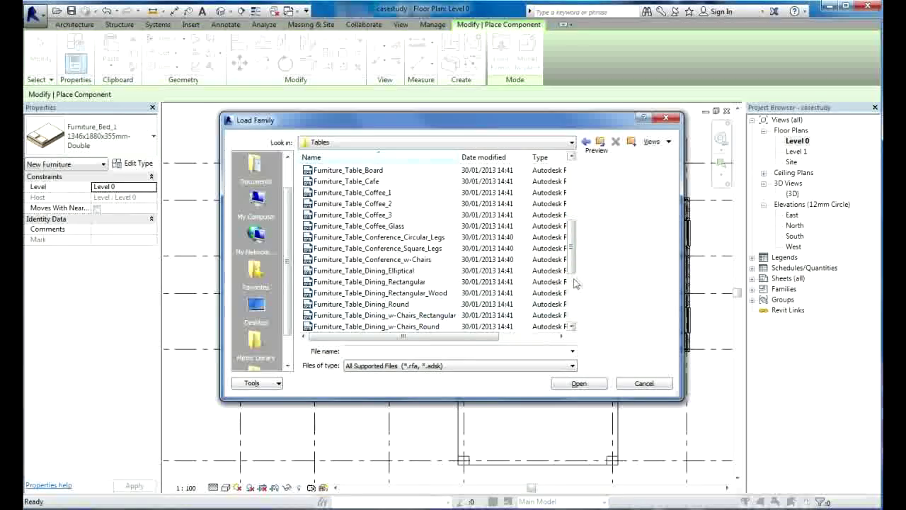
pyautogui.click(382, 315)
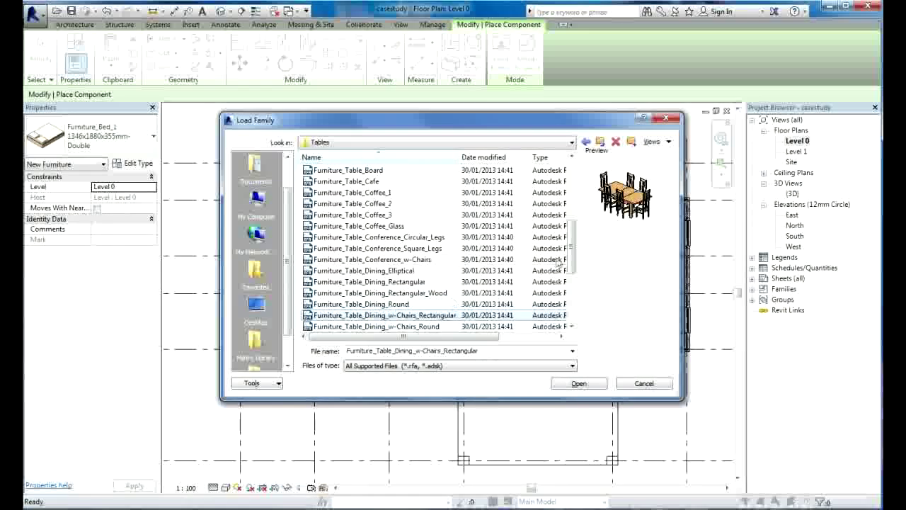
pyautogui.moveTo(572, 258); pyautogui.dragTo(572, 262)
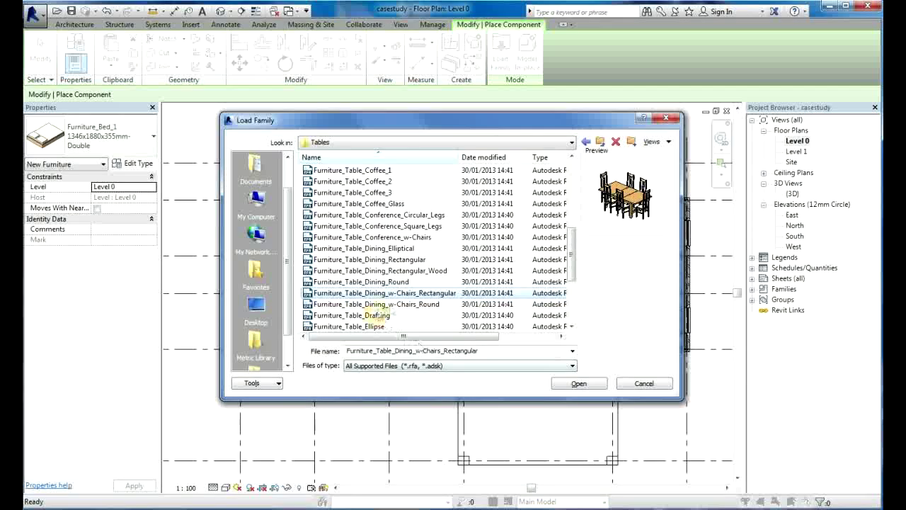
pyautogui.click(405, 304)
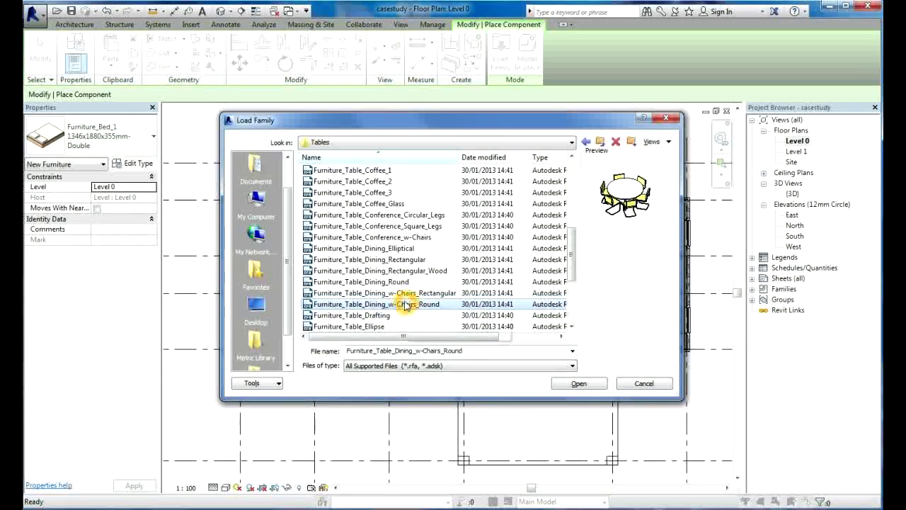
pyautogui.click(414, 293)
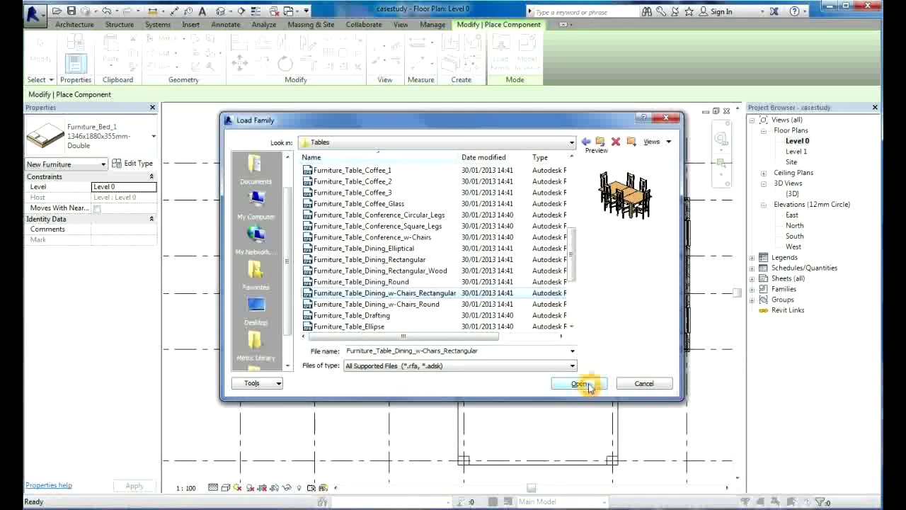
pyautogui.click(587, 385)
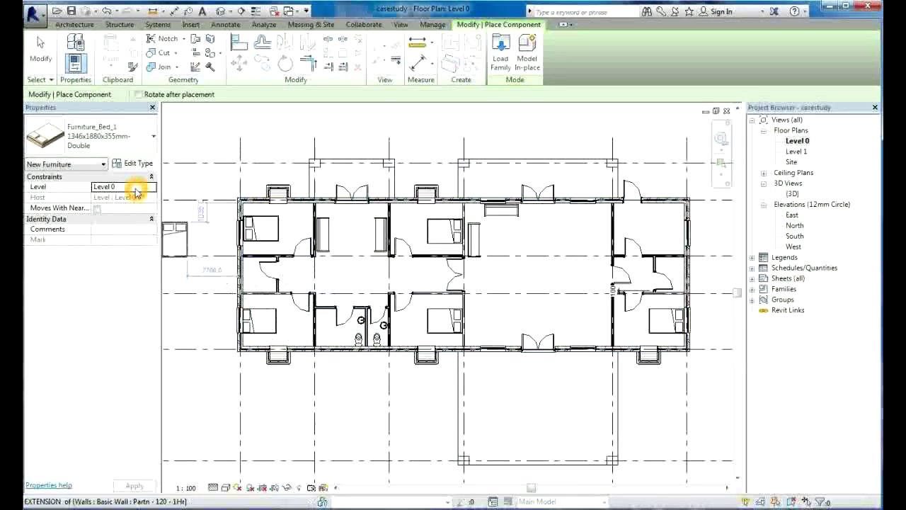
# Place the 2000x1000x750mm_w-6_Seats rectangular dining table lengthwise north-south in the large room's upper right area, about 2000 mm from the upper wall
pyautogui.click(105, 151)
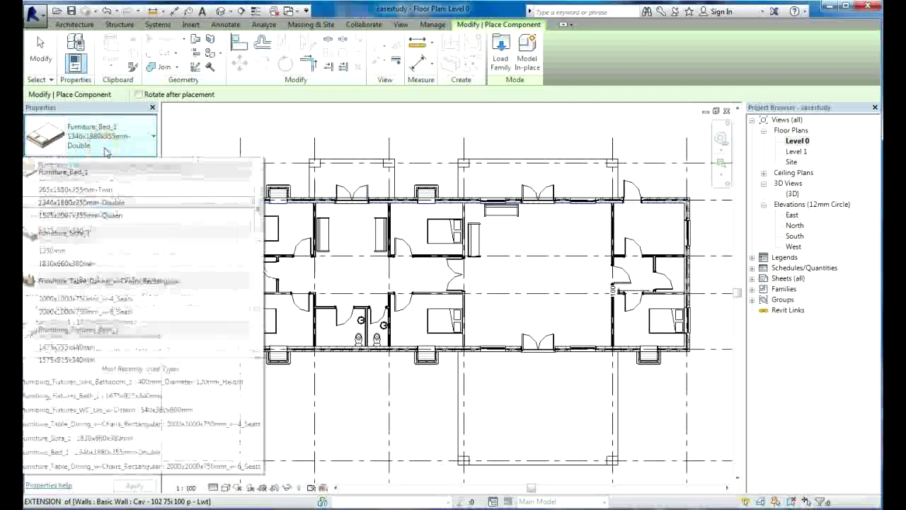
pyautogui.moveTo(260, 216); pyautogui.dragTo(267, 248)
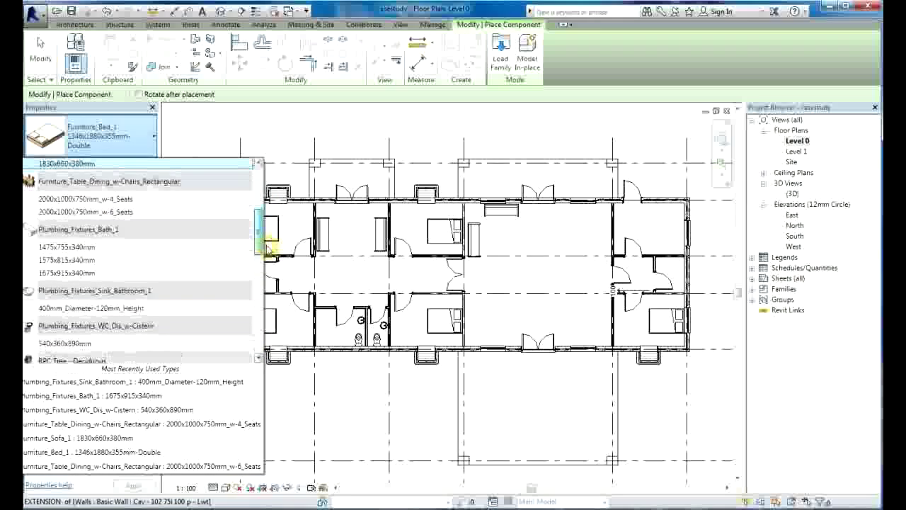
pyautogui.moveTo(102, 215)
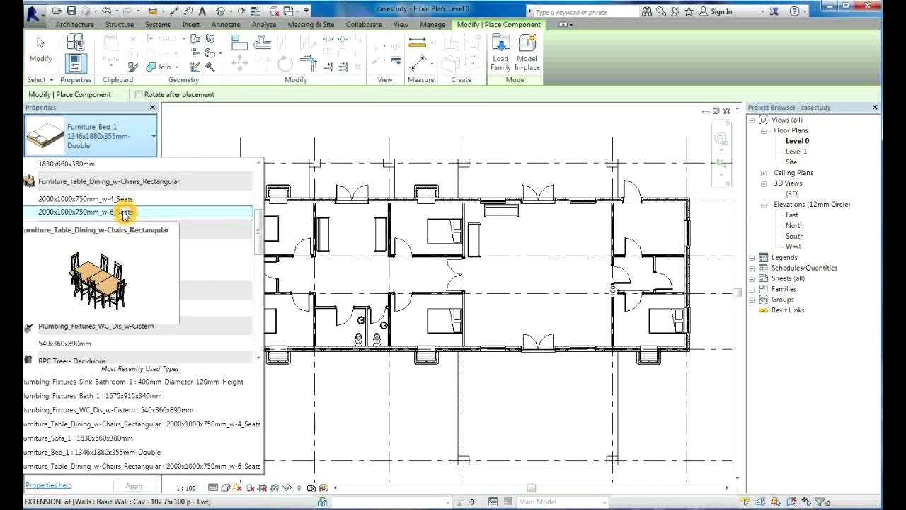
pyautogui.click(124, 212)
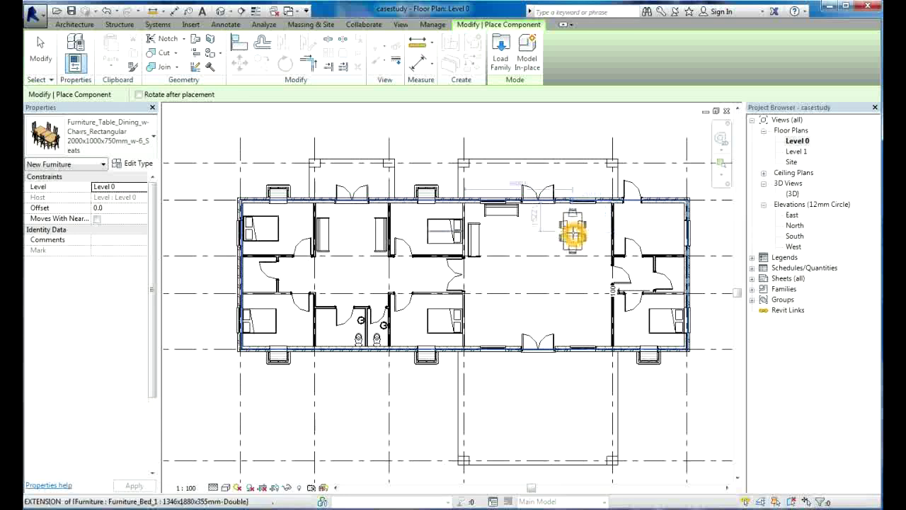
pyautogui.press('space')
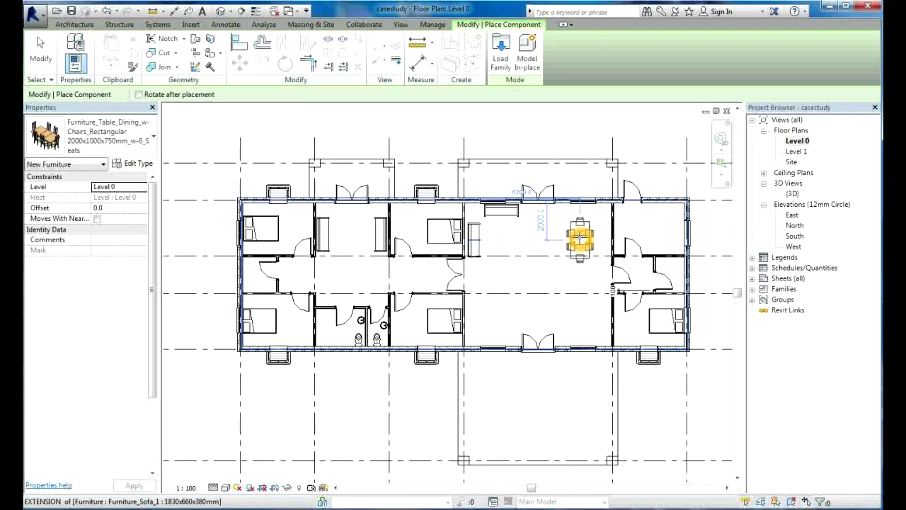
pyautogui.click(579, 239)
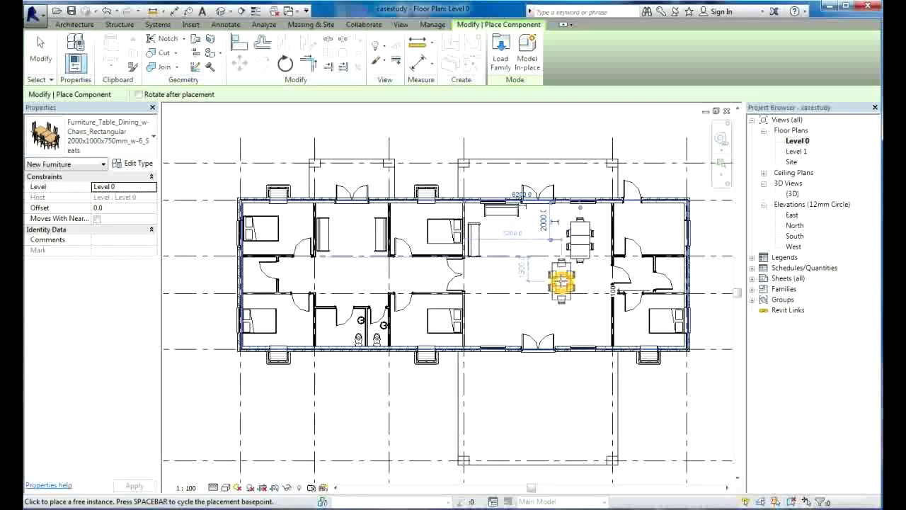
pyautogui.press('Escape')
pyautogui.press('Escape')
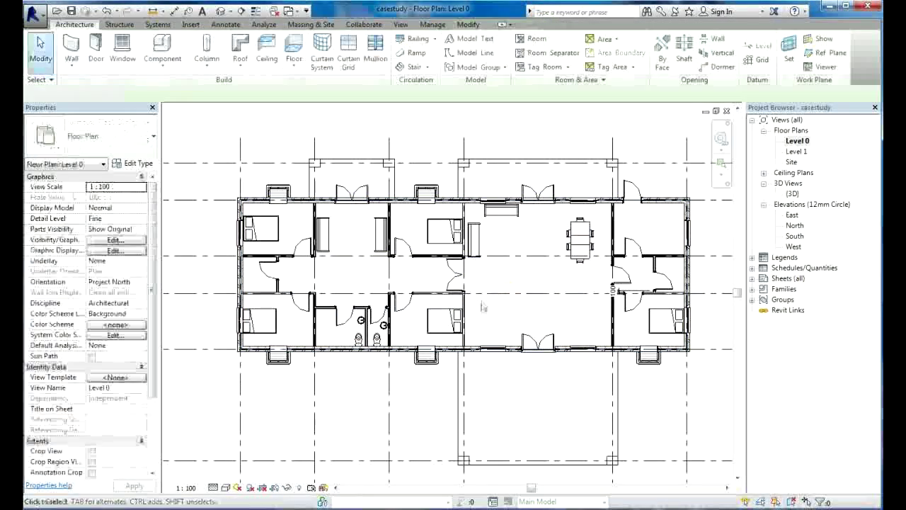
# Start placing a component and browse the family library to the Plumbing > Architectural > Fixtures > Bathtubs folder
pyautogui.click(328, 336)
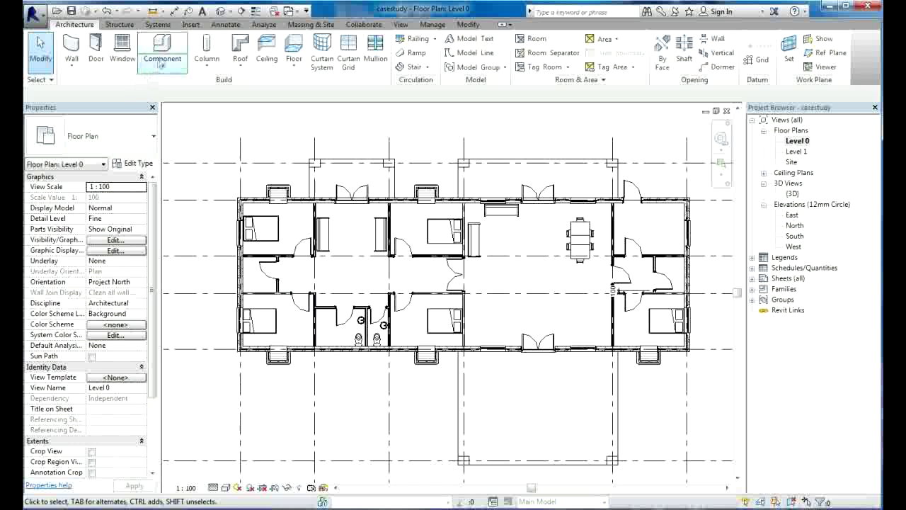
pyautogui.click(162, 50)
pyautogui.click(501, 51)
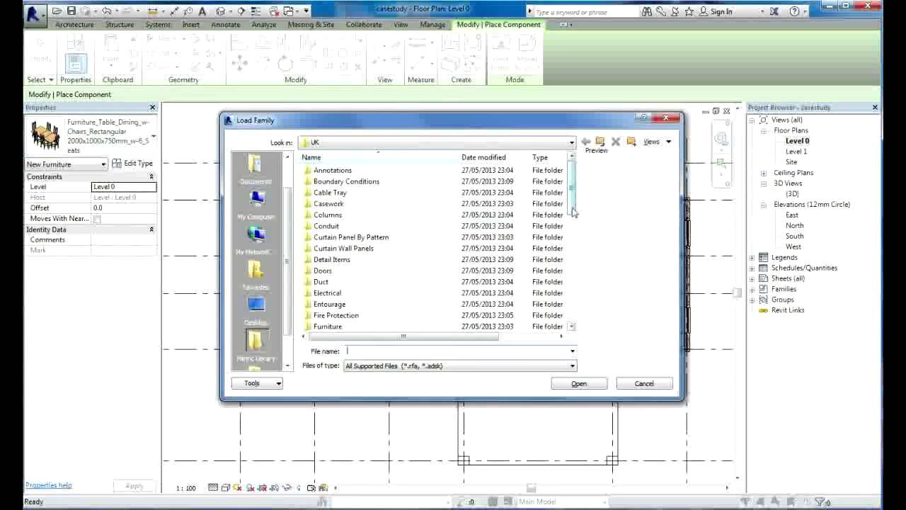
pyautogui.moveTo(575, 212); pyautogui.dragTo(577, 265)
pyautogui.click(577, 259)
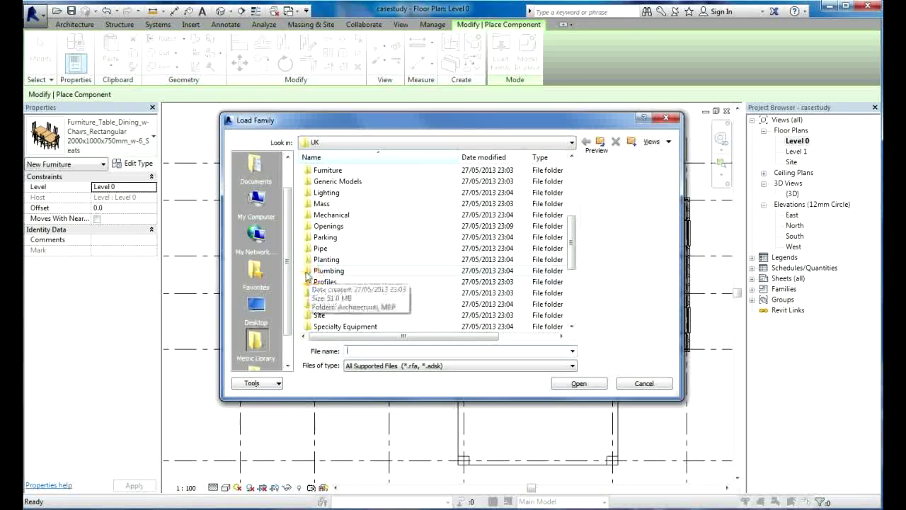
pyautogui.doubleClick(319, 271)
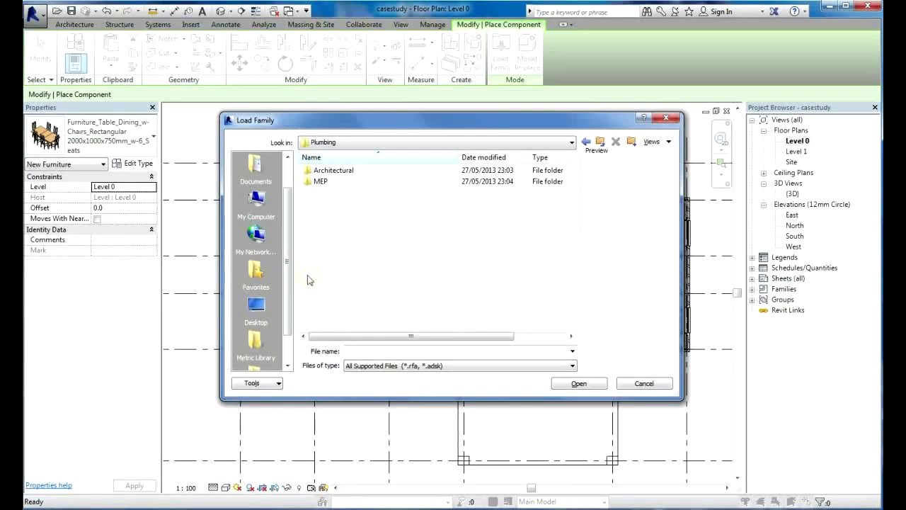
pyautogui.doubleClick(314, 172)
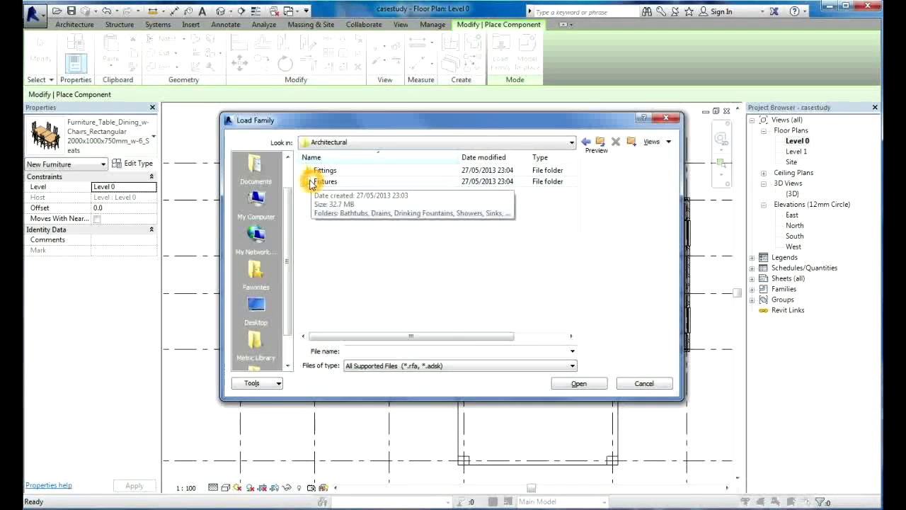
pyautogui.doubleClick(312, 182)
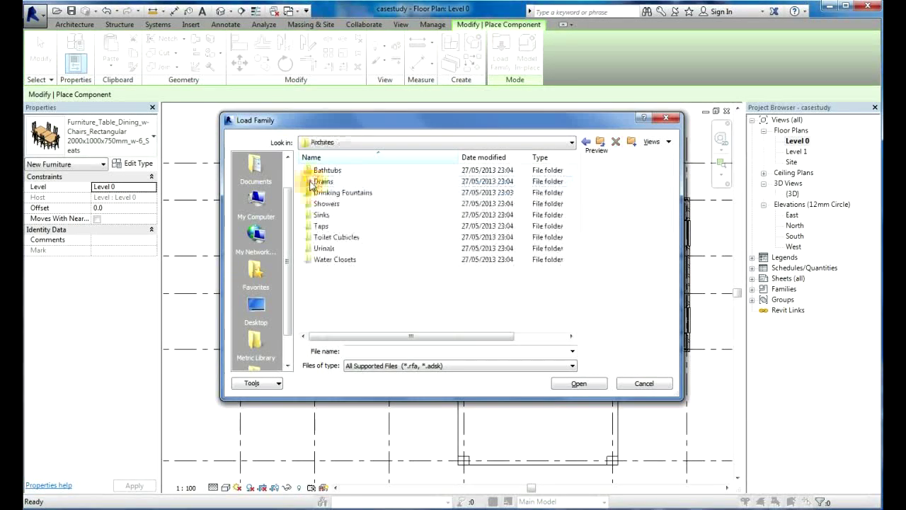
pyautogui.doubleClick(345, 259)
pyautogui.click(355, 259)
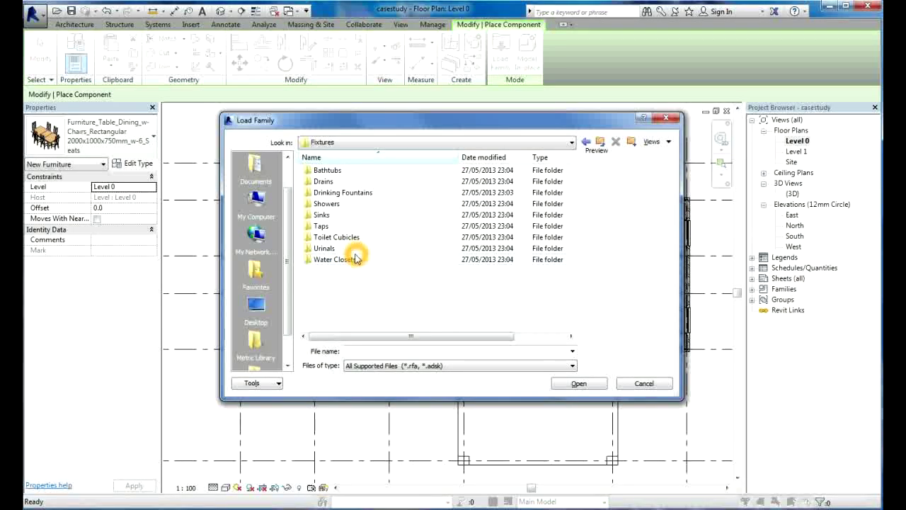
pyautogui.doubleClick(311, 171)
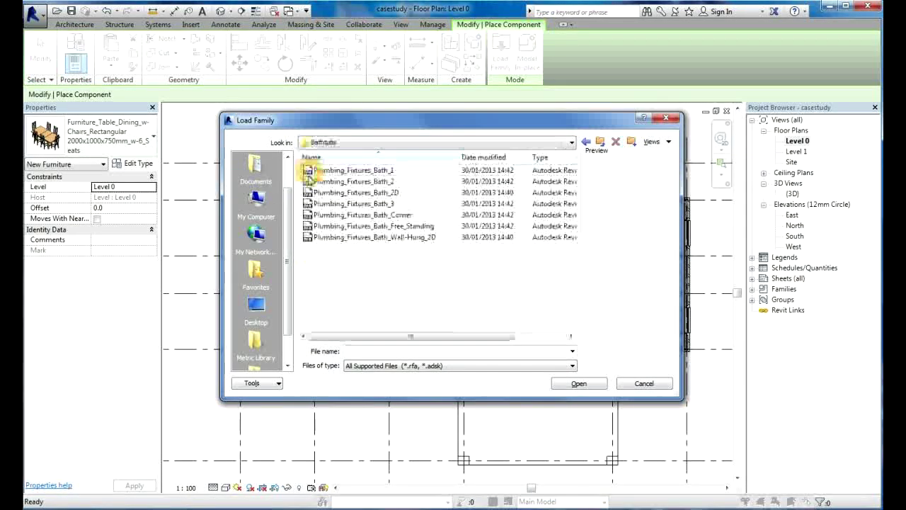
# Compare the previews of the bath families and load the Plumbing_Fixtures_Bath_1 family
pyautogui.click(356, 215)
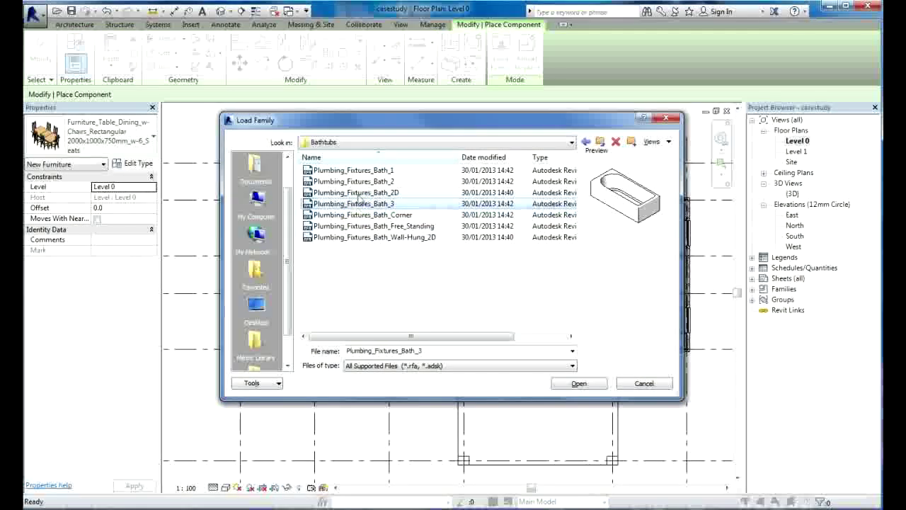
pyautogui.click(354, 170)
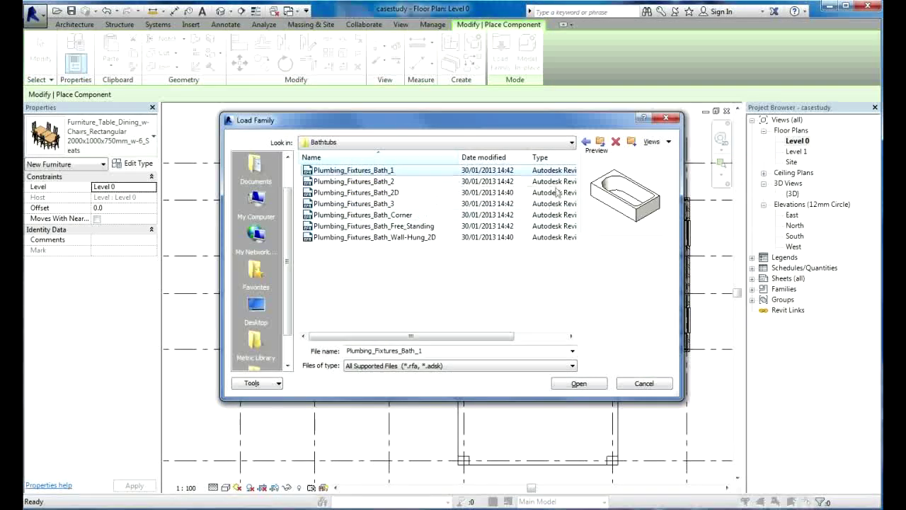
pyautogui.click(579, 379)
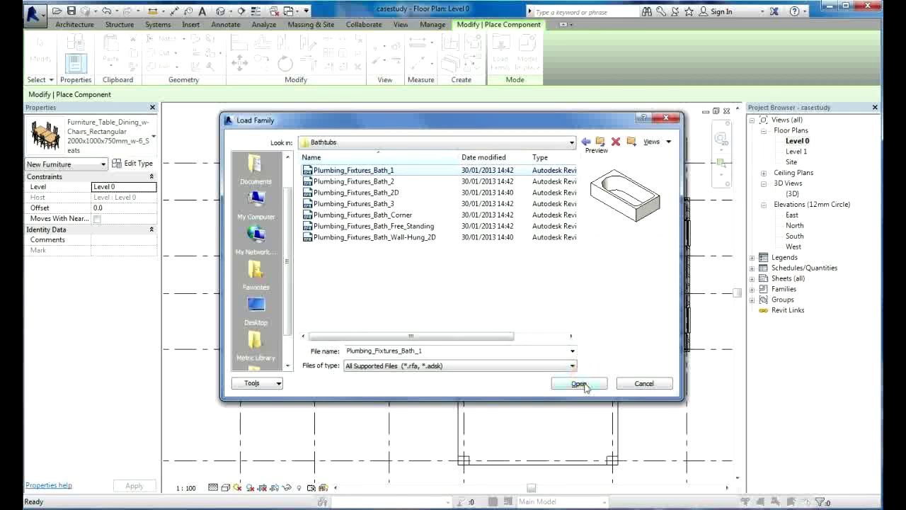
pyautogui.click(581, 383)
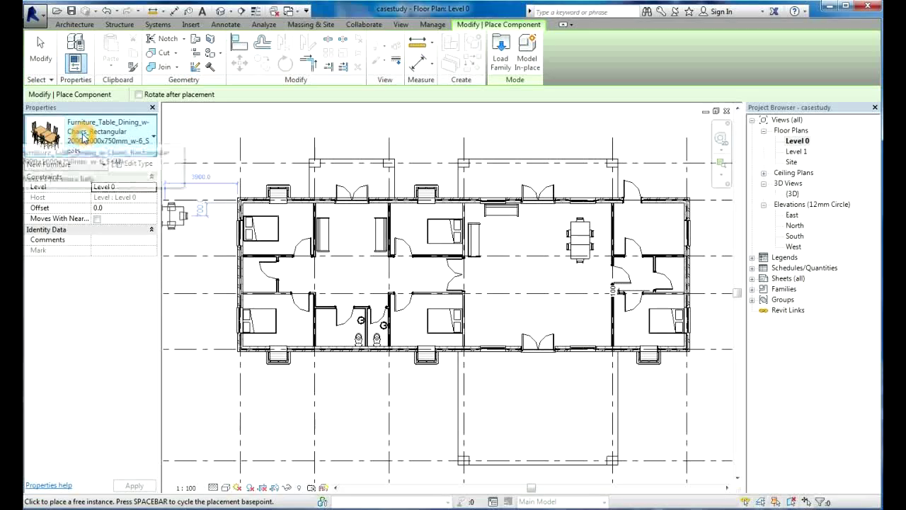
# Place a 1675x915x340mm Plumbing_Fixtures_Bath_1 lengthwise north-south in the larger bathroom's lower left corner, with its drain end against the lower exterior wall
pyautogui.click(83, 137)
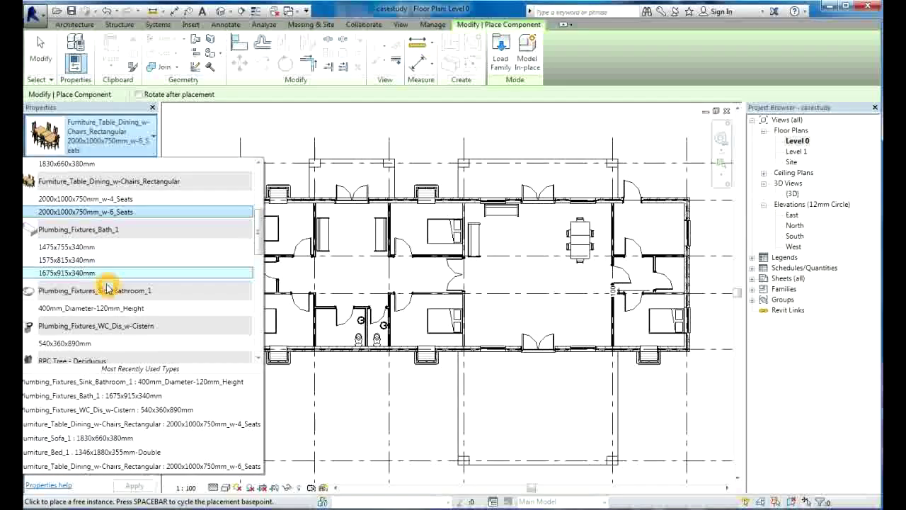
pyautogui.click(90, 274)
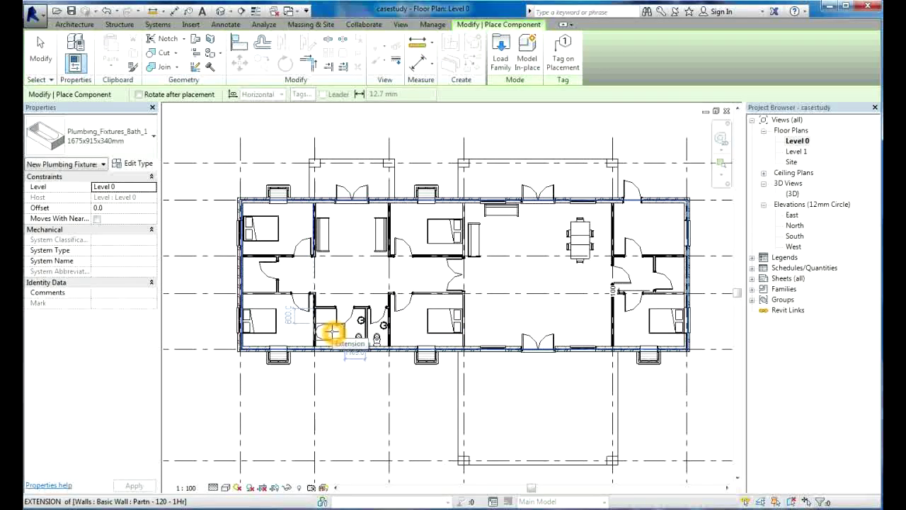
pyautogui.click(332, 331)
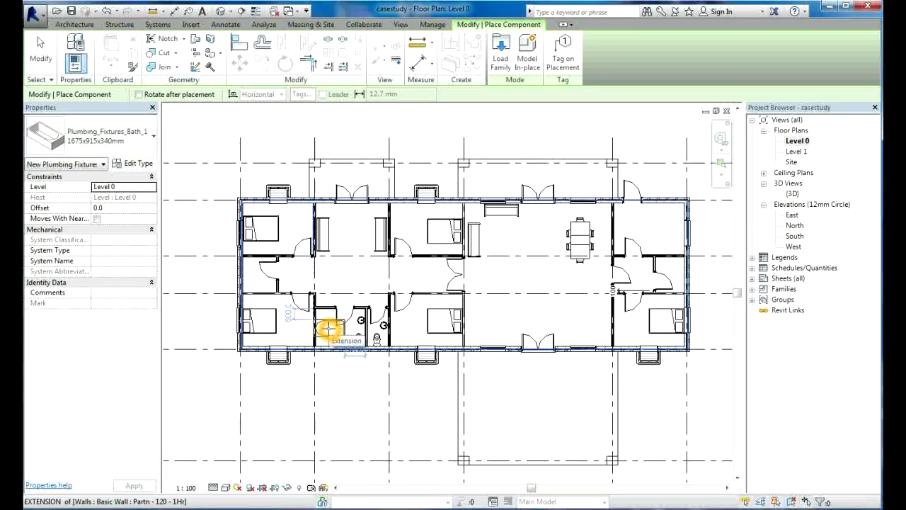
pyautogui.scroll(4, 329, 329)
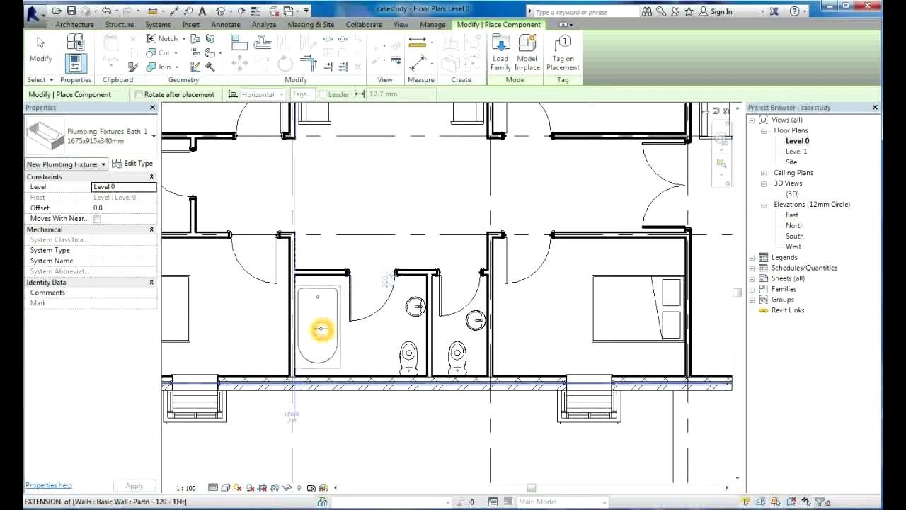
pyautogui.press('space')
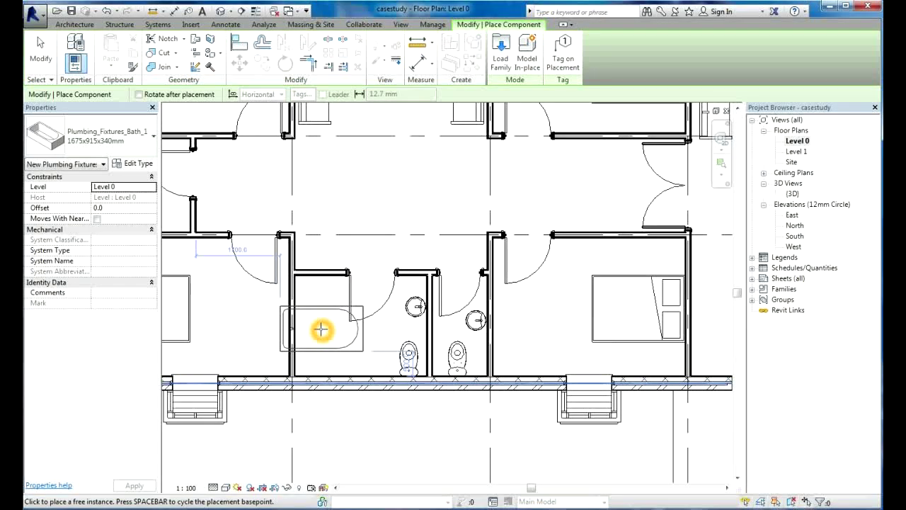
pyautogui.press('space')
pyautogui.click(317, 332)
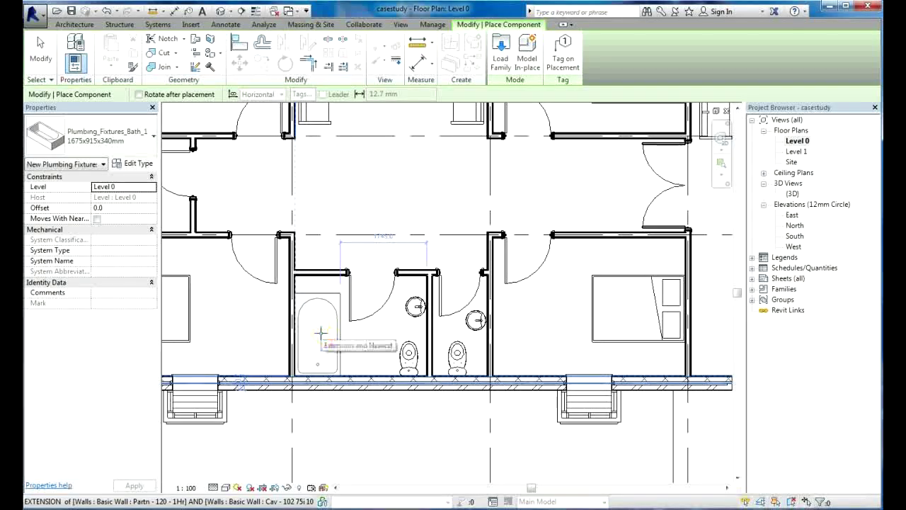
pyautogui.click(322, 334)
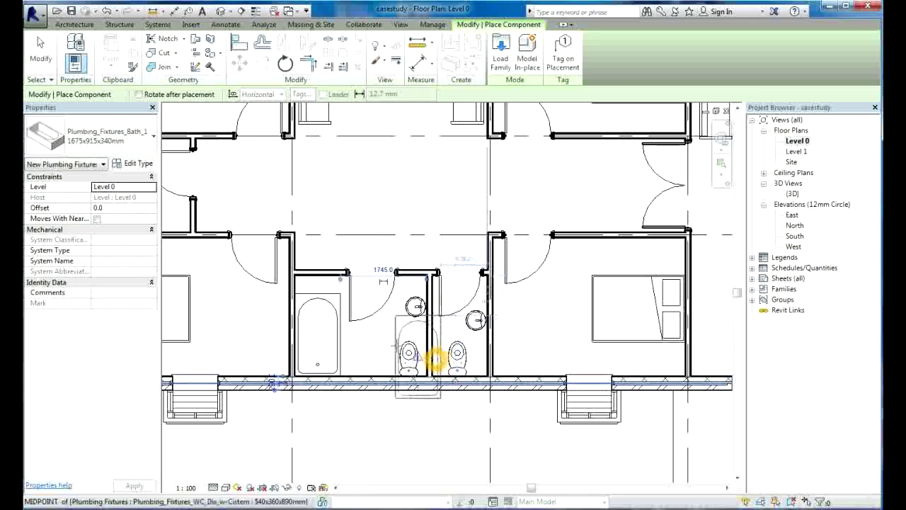
pyautogui.press('Escape')
pyautogui.press('Escape')
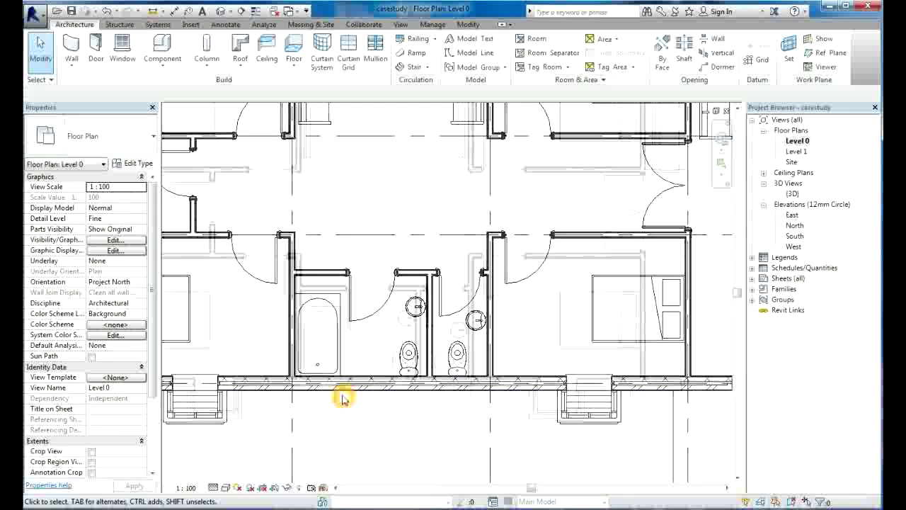
# Examine the furnished Level 0 floor plan as a whole, including the surrounding grids and porches
pyautogui.scroll(-2, 343, 393)
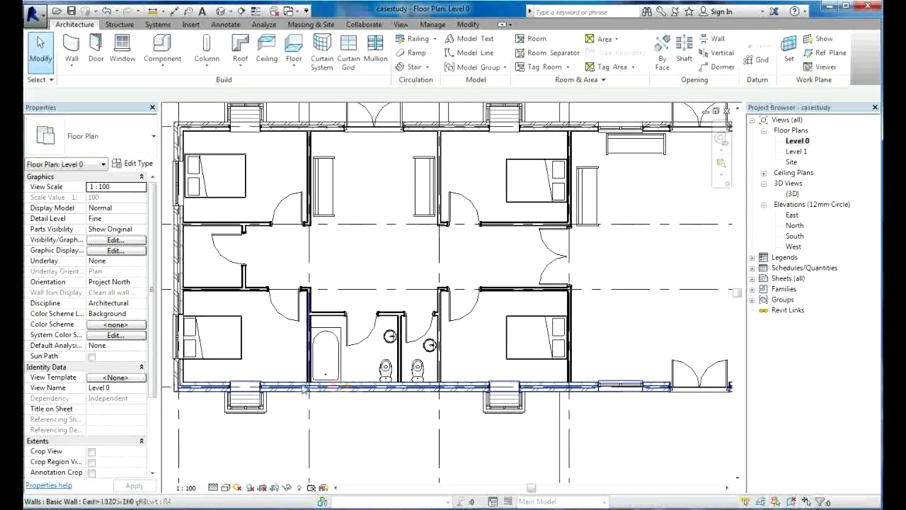
pyautogui.scroll(-1, 301, 388)
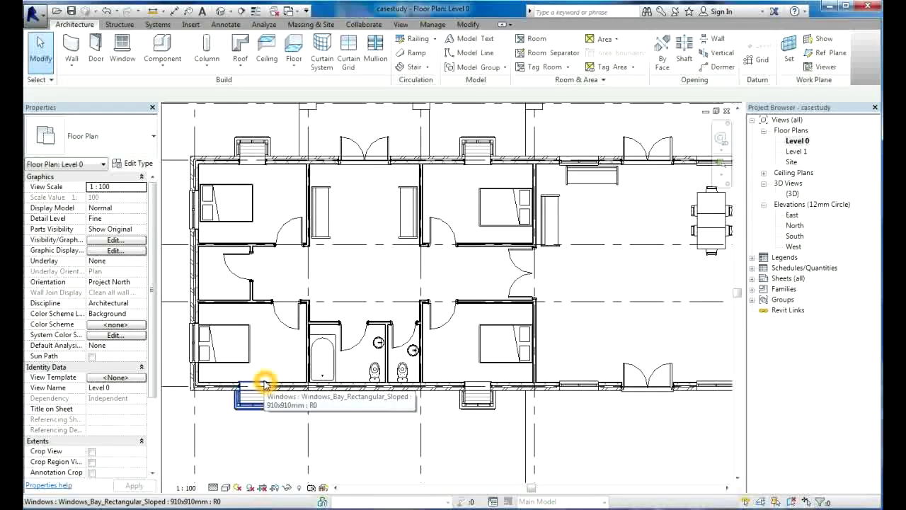
pyautogui.scroll(-1, 264, 383)
pyautogui.scroll(-1, 263, 383)
pyautogui.scroll(-1, 263, 383)
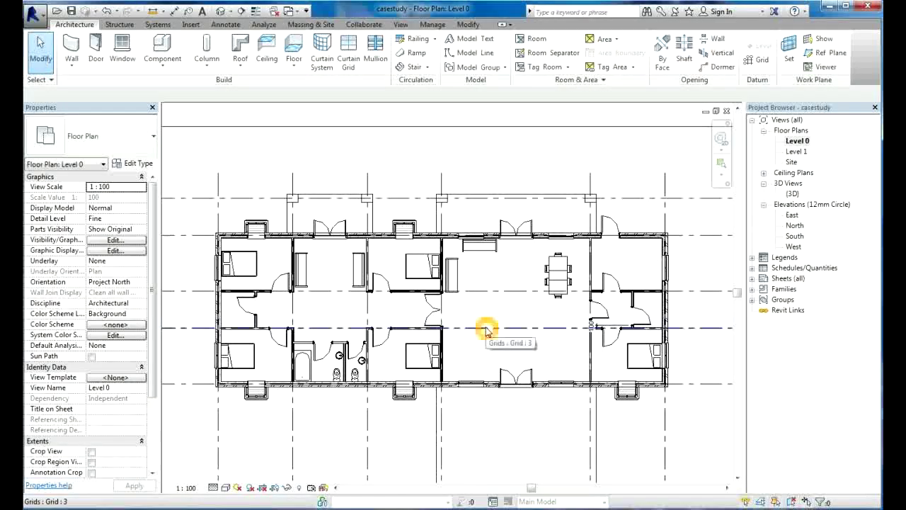
pyautogui.click(639, 260)
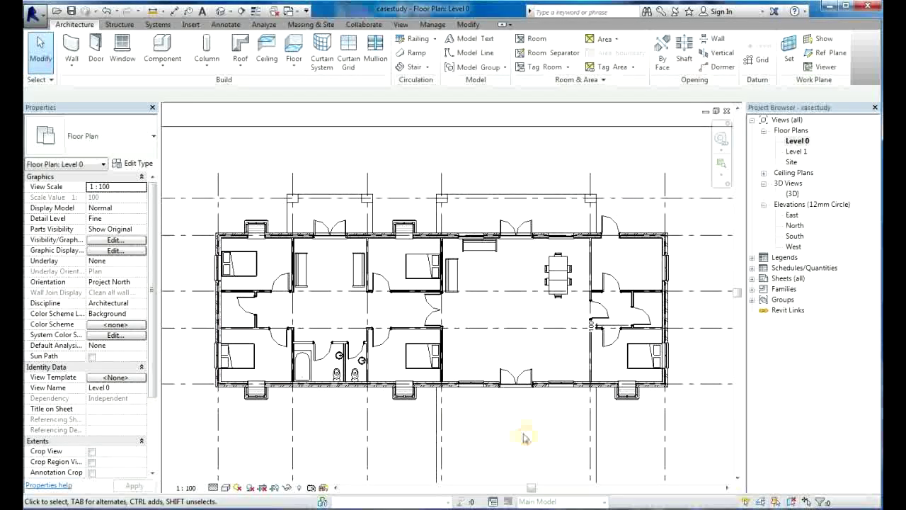
pyautogui.scroll(-2, 478, 430)
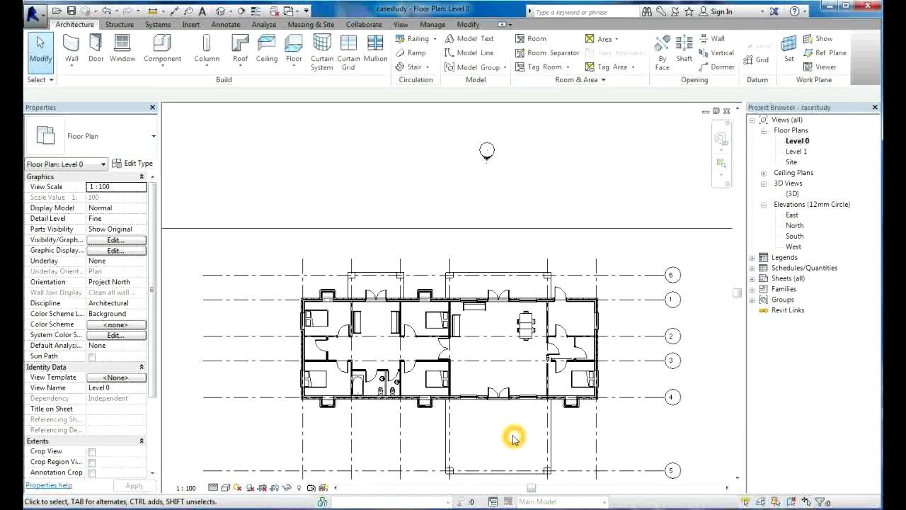
pyautogui.moveTo(512, 438); pyautogui.dragTo(491, 368, button='middle')
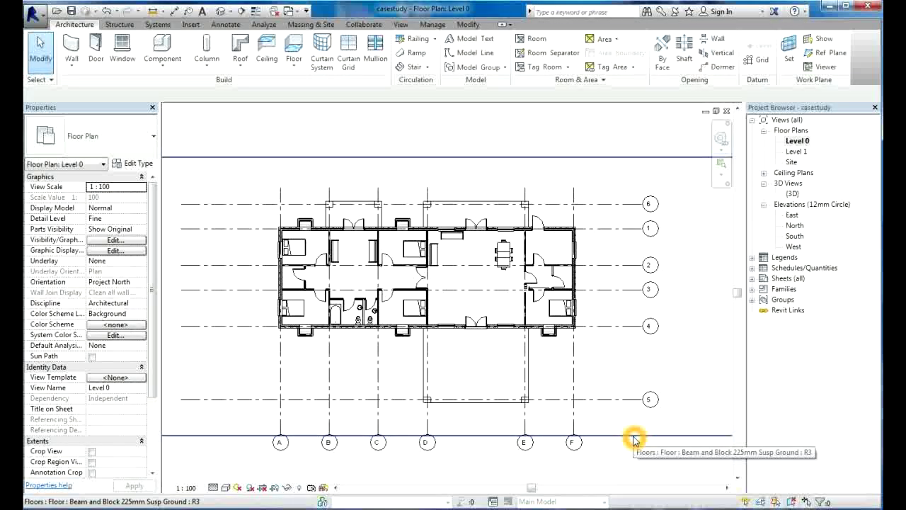
# Open the {3D} view and examine the Beam and Block 225mm Susp Ground floor slab extending around the building
pyautogui.click(793, 193)
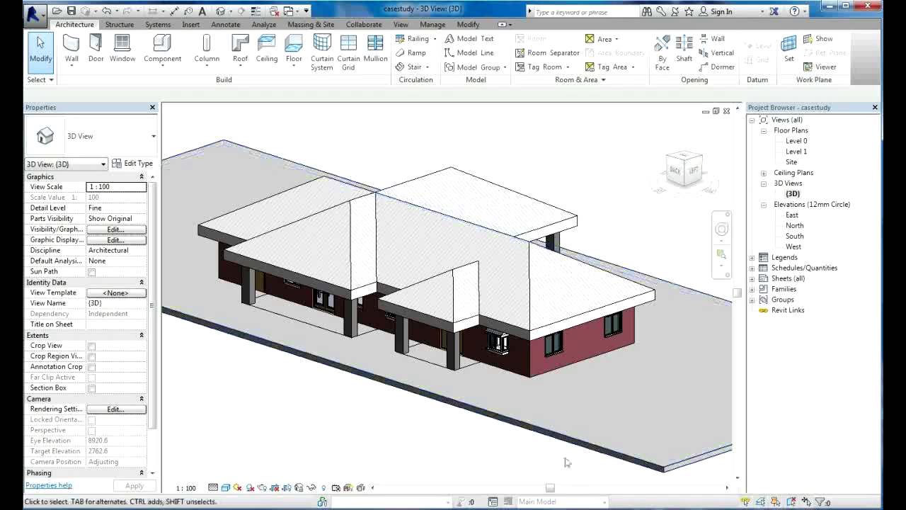
pyautogui.scroll(-2, 565, 462)
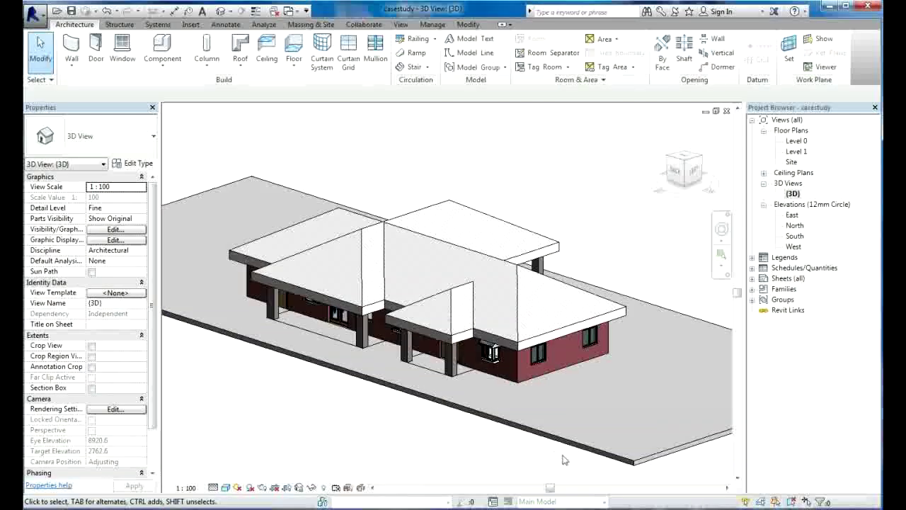
pyautogui.click(624, 458)
pyautogui.click(624, 458)
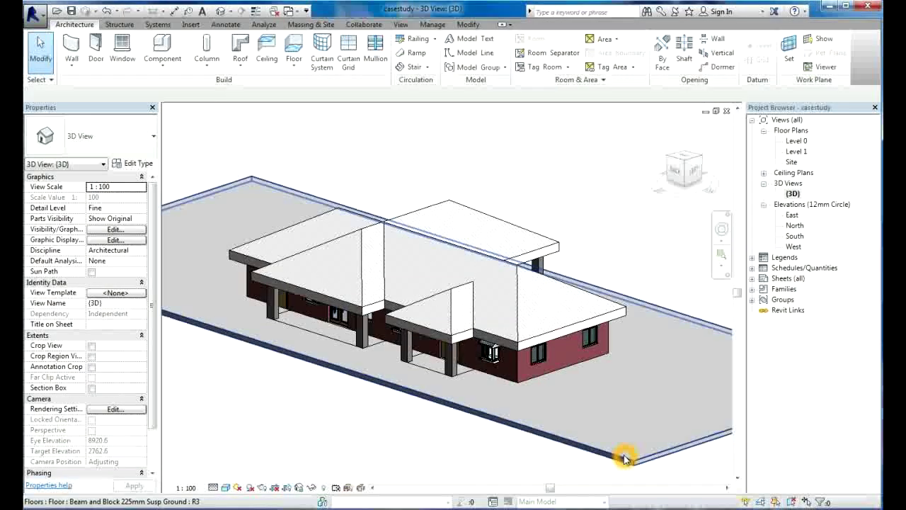
pyautogui.click(636, 462)
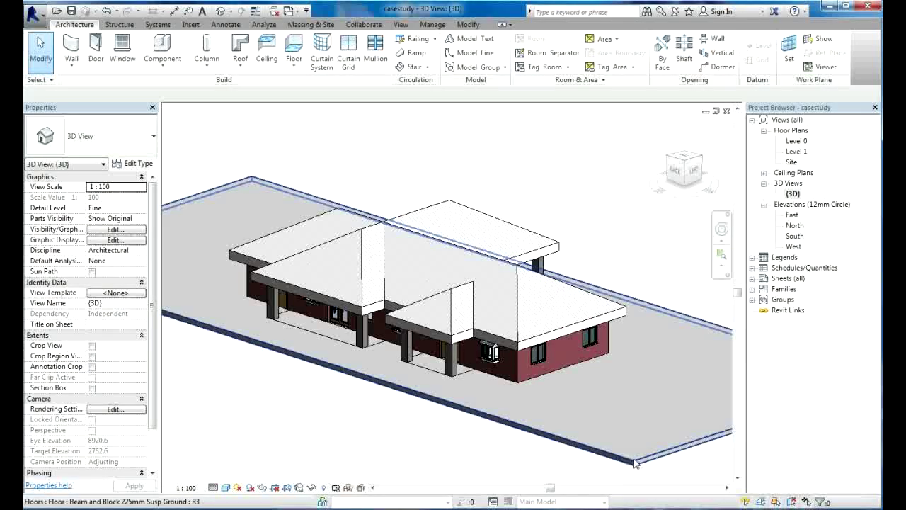
pyautogui.click(635, 462)
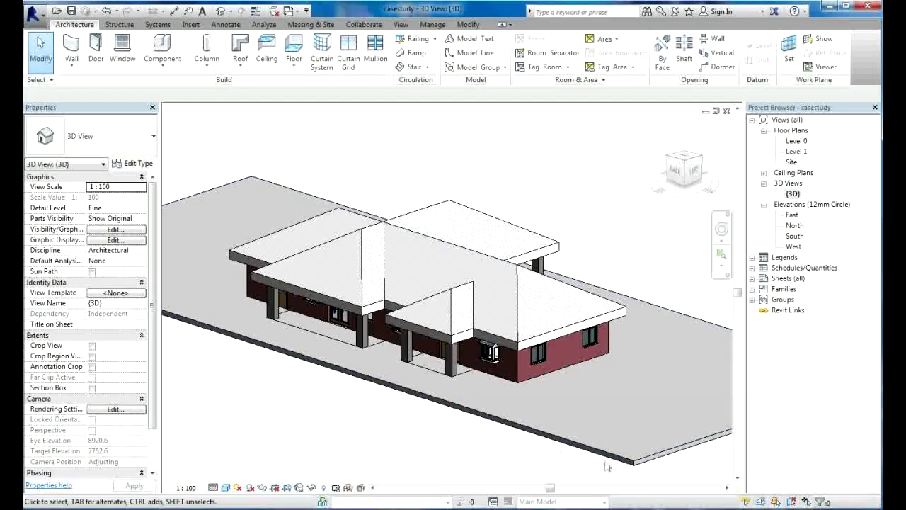
pyautogui.click(664, 469)
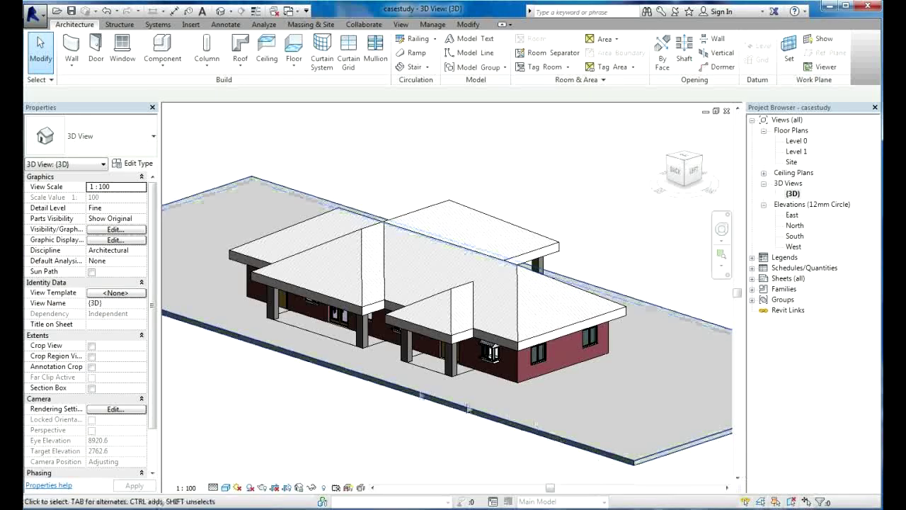
pyautogui.click(633, 445)
pyautogui.click(410, 420)
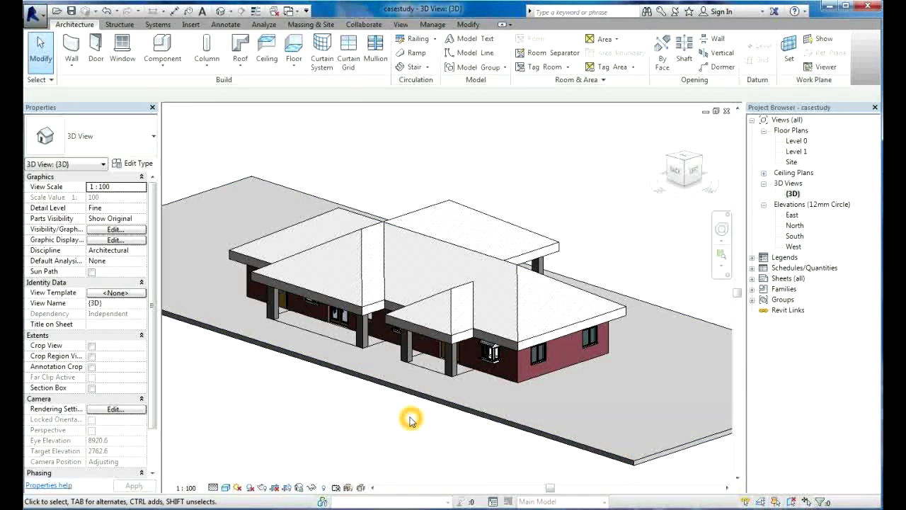
# Return to the Level 0 floor plan and inspect the bathrooms and neighbouring furnished rooms up close
pyautogui.doubleClick(796, 141)
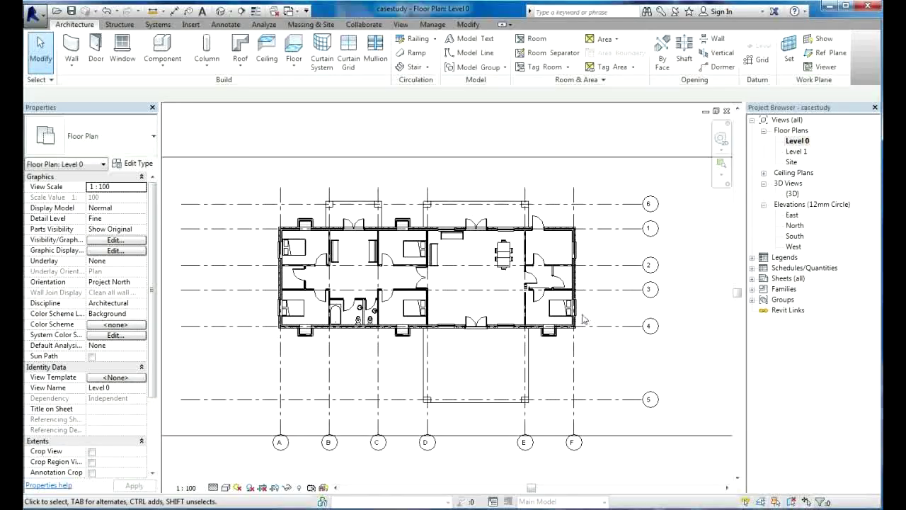
pyautogui.click(360, 316)
pyautogui.scroll(4, 359, 316)
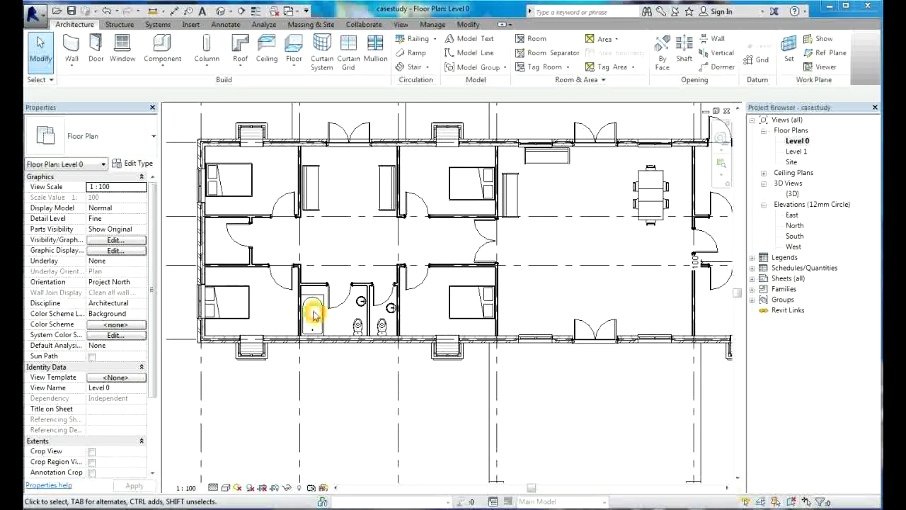
# Delete the 1675x915x340mm bath from the larger bathroom
pyautogui.scroll(1, 314, 317)
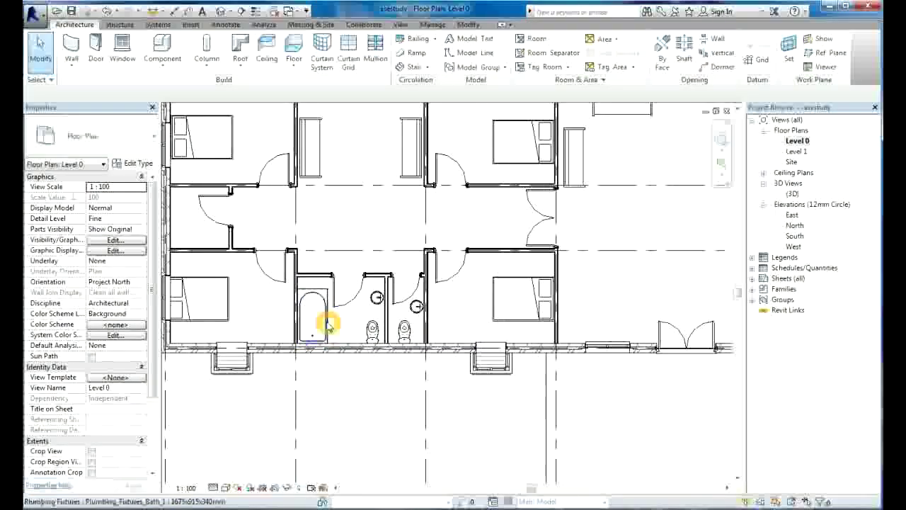
pyautogui.click(328, 323)
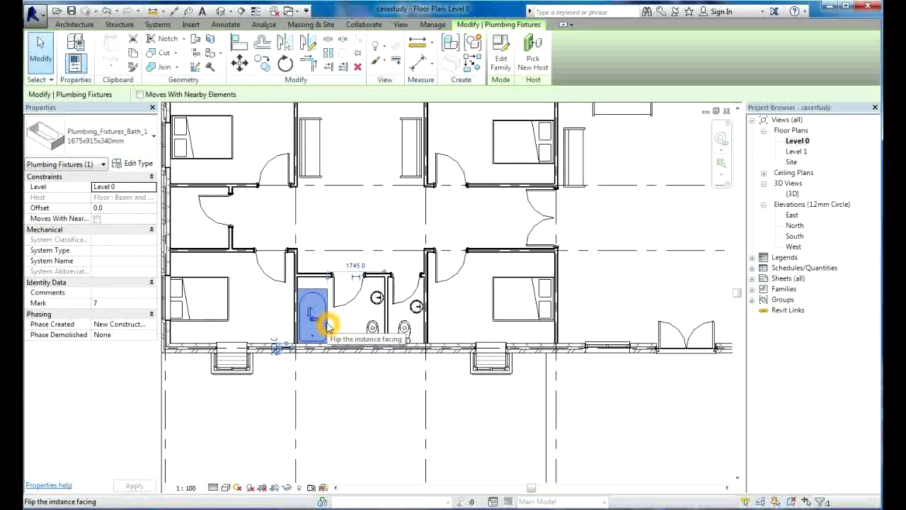
pyautogui.press('Delete')
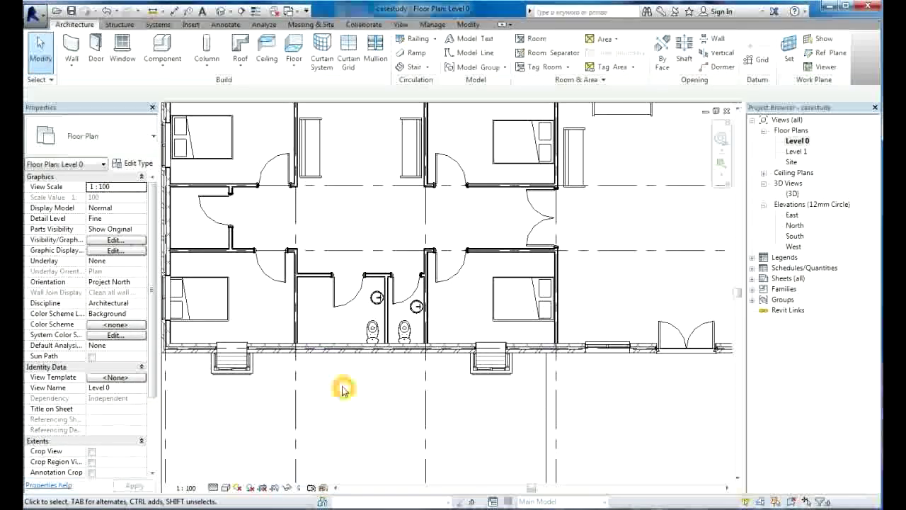
# Delete the 400mm-diameter round sinks from the smaller and the larger bathroom
pyautogui.scroll(-2, 342, 387)
pyautogui.scroll(-1, 340, 388)
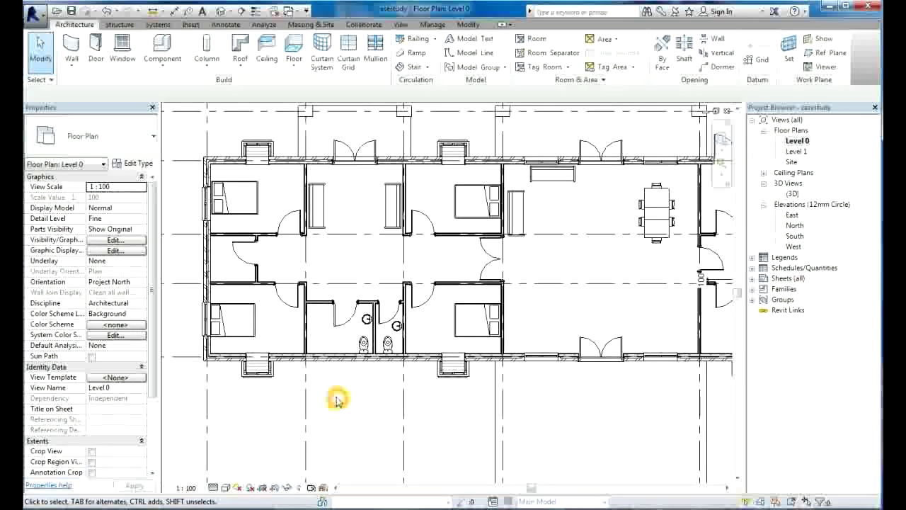
pyautogui.scroll(-2, 283, 396)
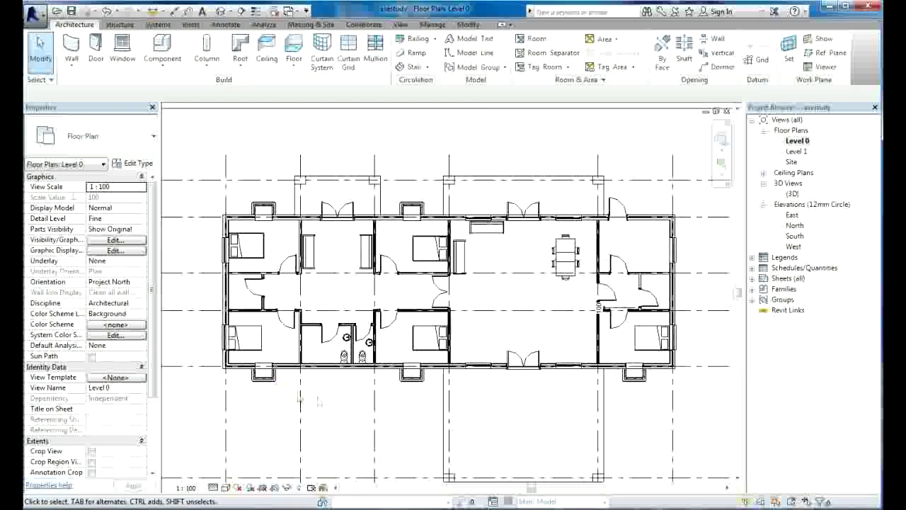
pyautogui.scroll(-1, 278, 391)
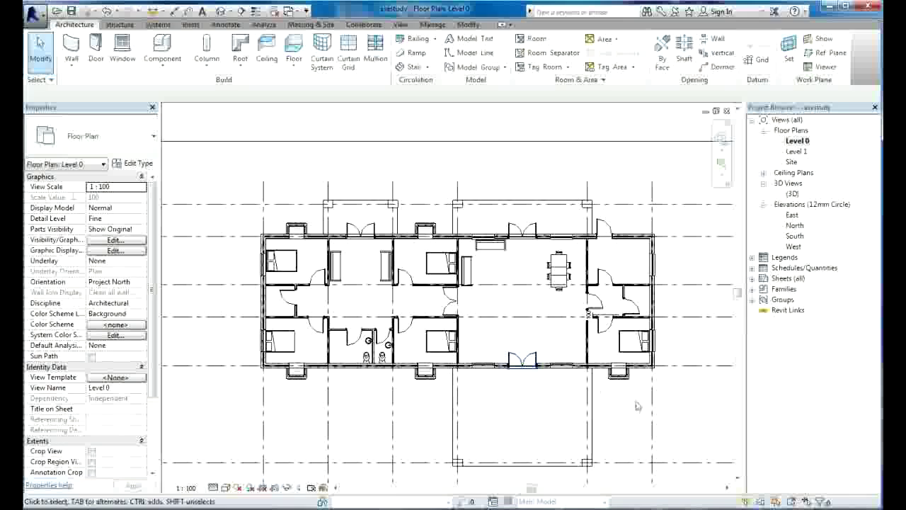
pyautogui.moveTo(637, 404); pyautogui.dragTo(610, 380, button='middle')
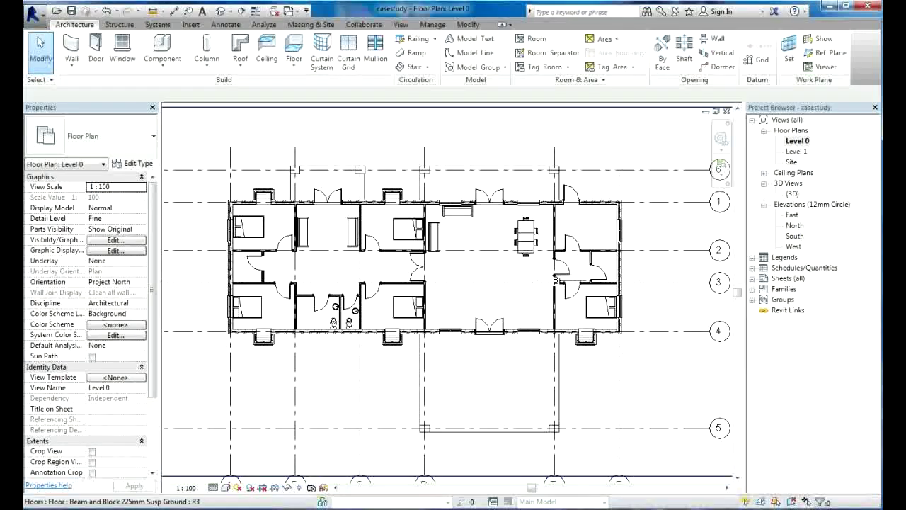
pyautogui.scroll(1, 469, 281)
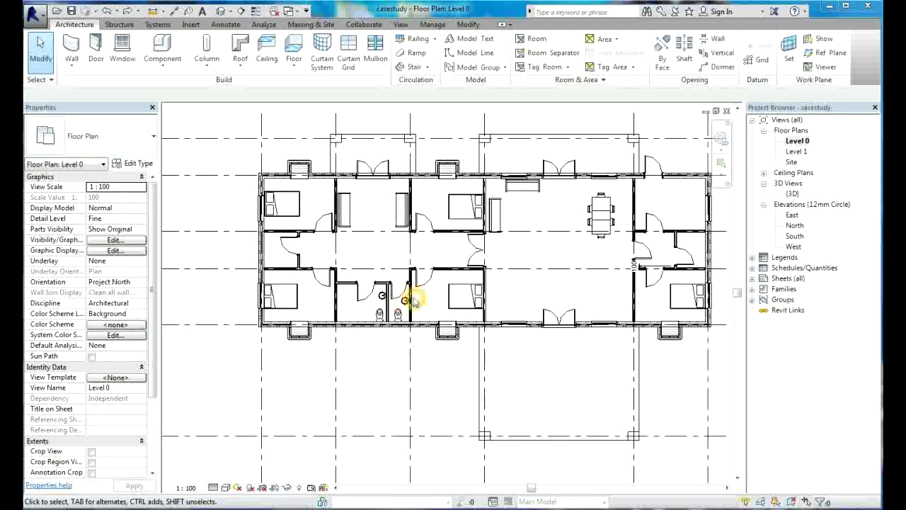
pyautogui.scroll(5, 414, 301)
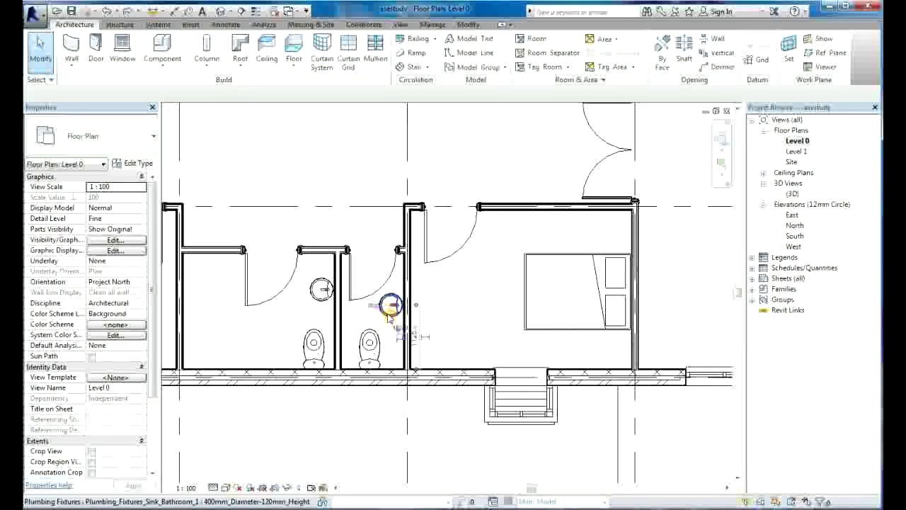
pyautogui.click(389, 317)
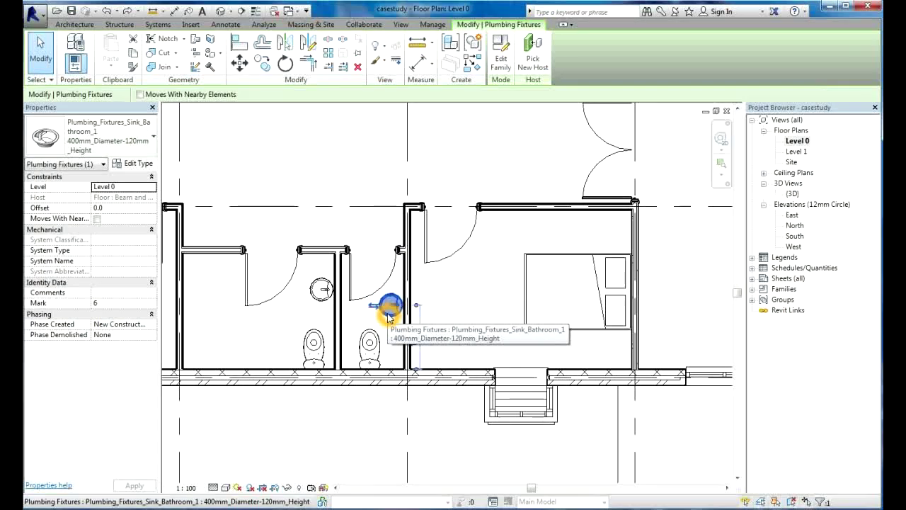
pyautogui.press('Delete')
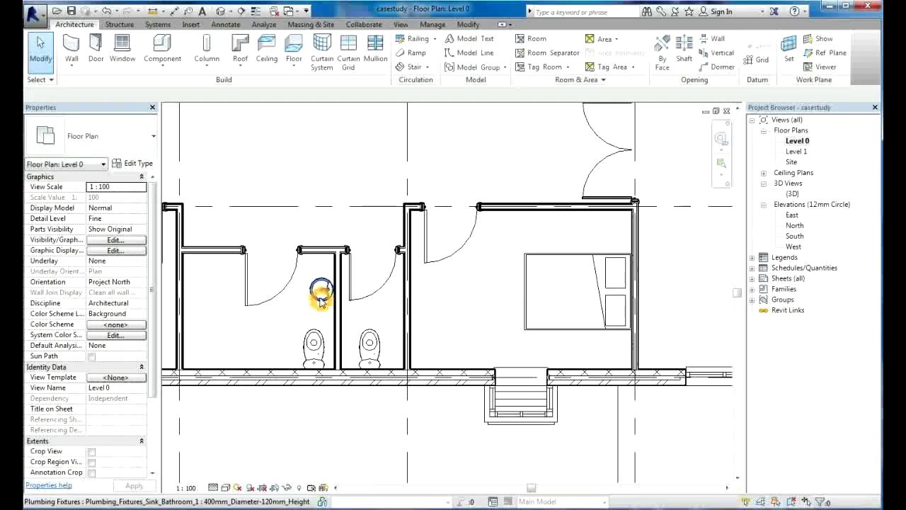
pyautogui.click(321, 289)
pyautogui.press('Delete')
# Delete the Beam and Block 225mm Susp Ground floor slab that surrounds the building
pyautogui.scroll(-4, 385, 312)
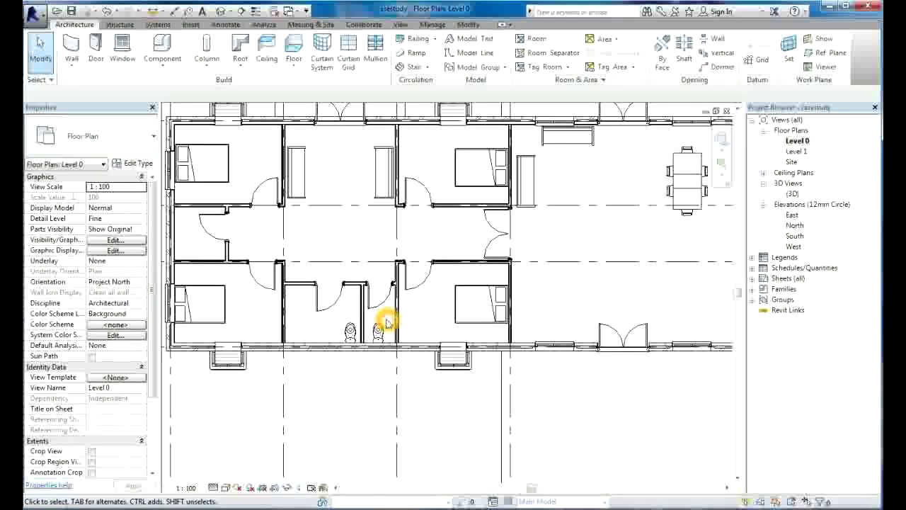
pyautogui.scroll(-5, 385, 322)
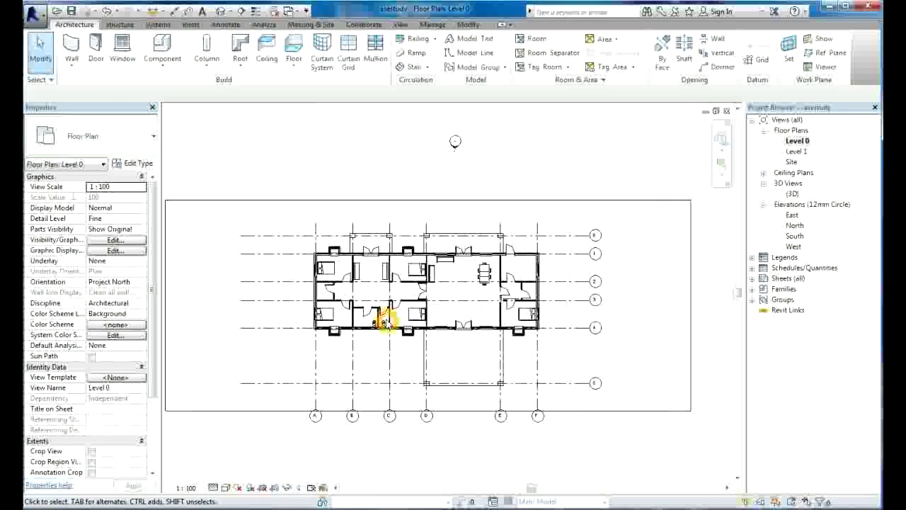
pyautogui.click(460, 220)
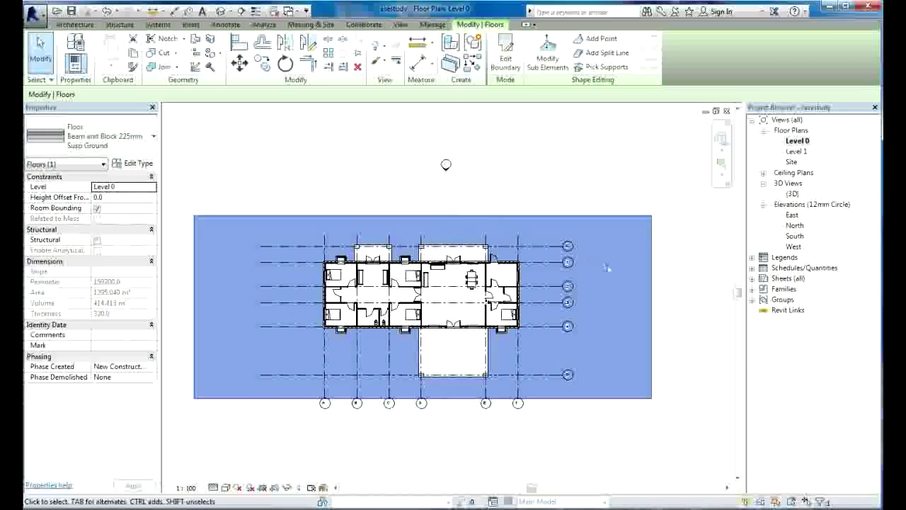
pyautogui.press('Escape')
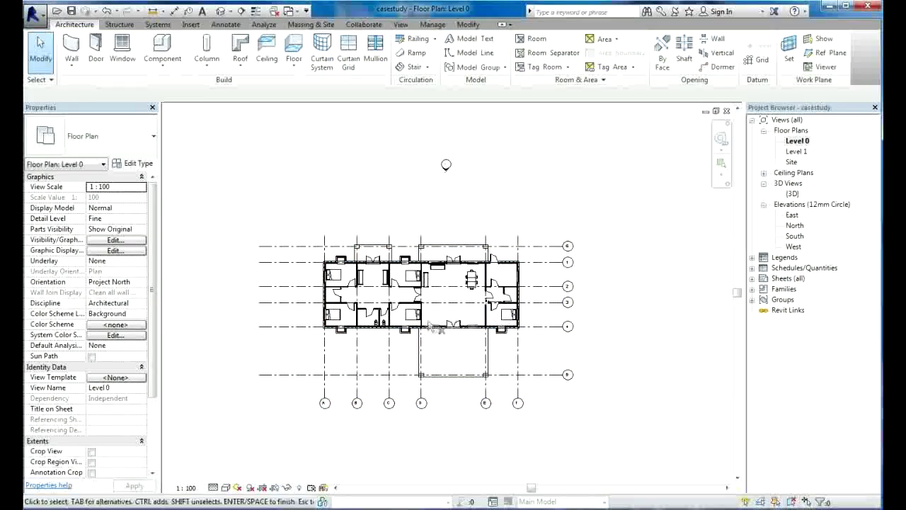
# Load the Plumbing_Fixtures_Bath_1 family from the Bathtubs folder of the plumbing fixtures library
pyautogui.scroll(4, 423, 322)
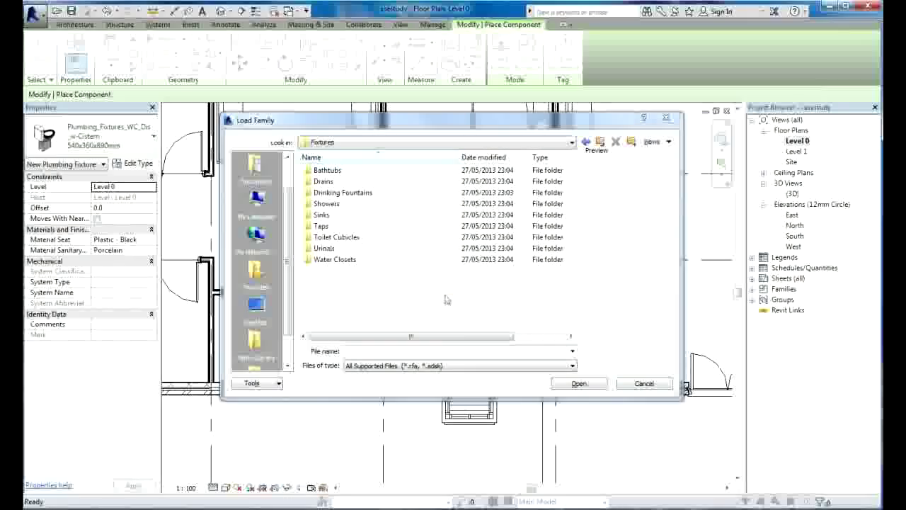
pyautogui.doubleClick(311, 172)
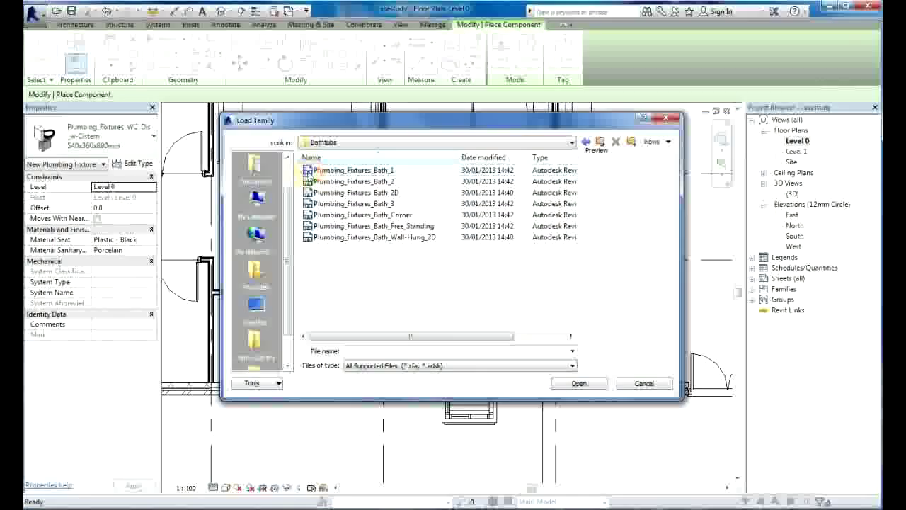
pyautogui.click(339, 172)
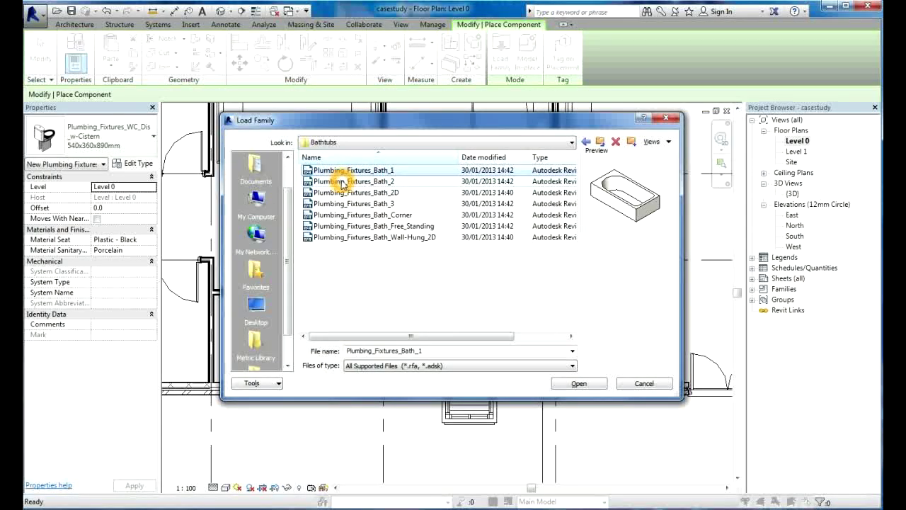
pyautogui.click(586, 386)
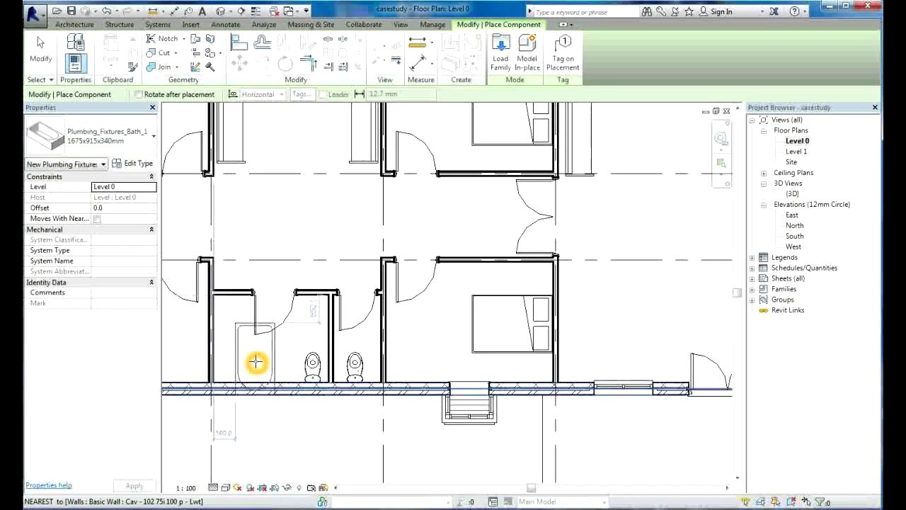
# Place the 1675x915x340mm bath lengthwise north-south in the larger bathroom's southwest corner, with its drain end against the exterior wall
pyautogui.press('space')
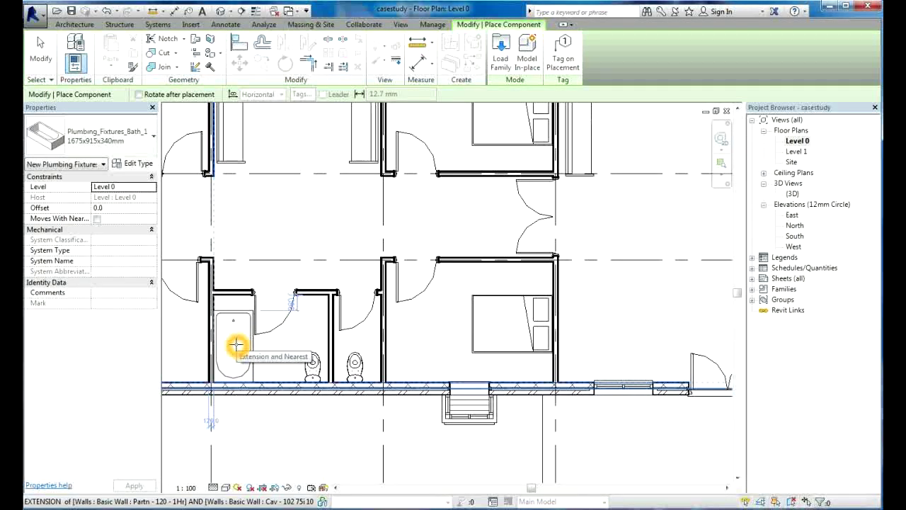
pyautogui.press('space')
pyautogui.press('space')
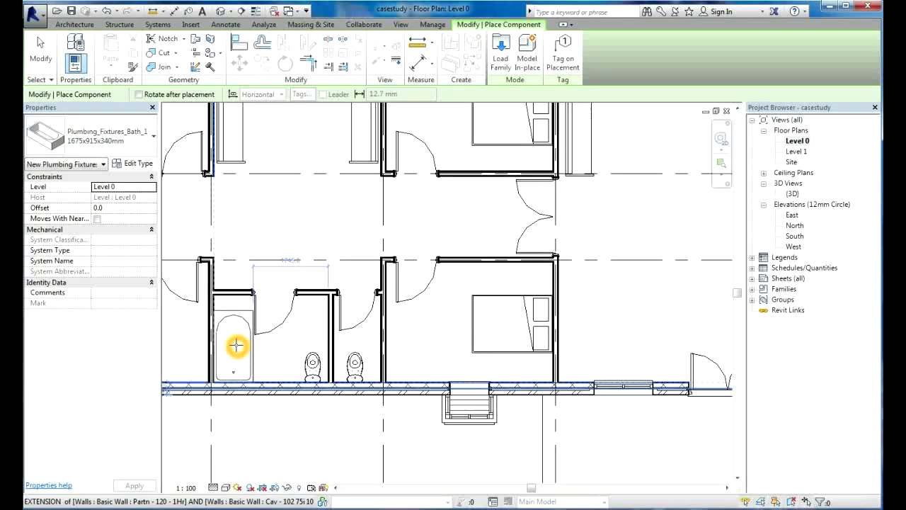
pyautogui.click(237, 345)
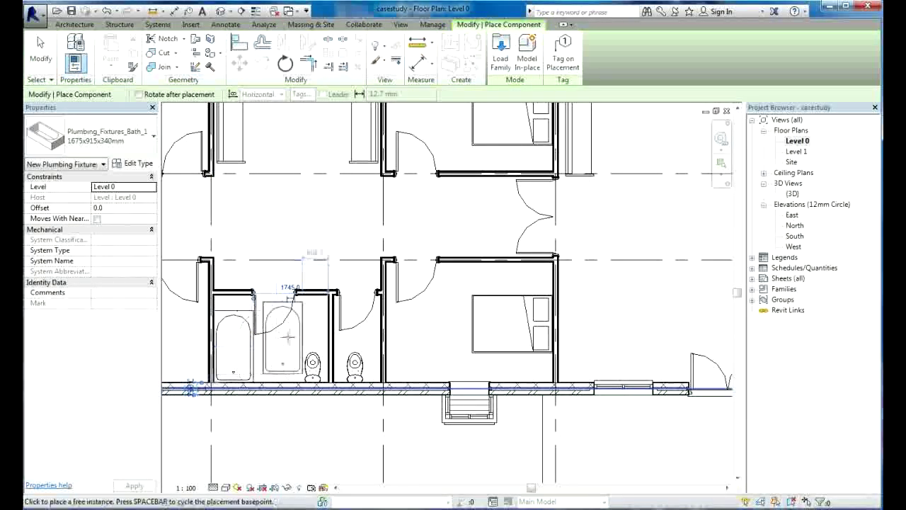
pyautogui.press('Escape')
pyautogui.press('Escape')
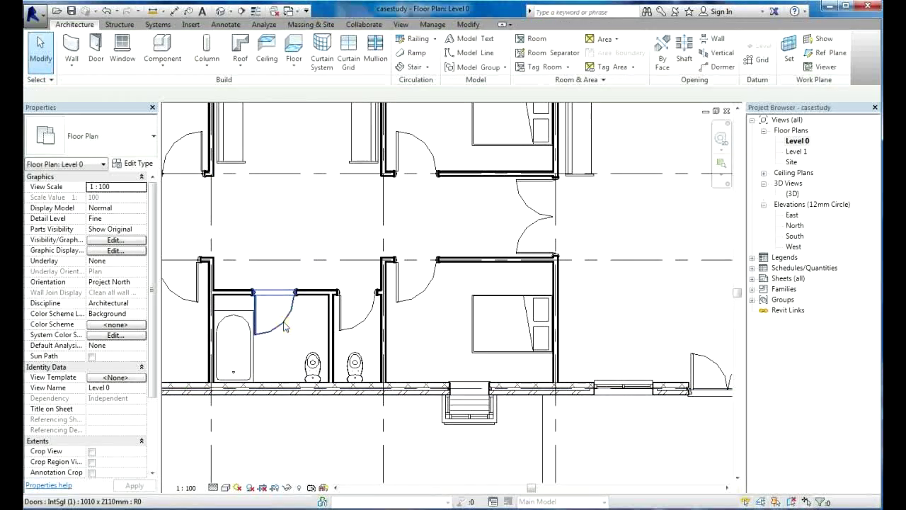
# Move the larger bathroom's door east along its wall, clear of the bath, to 1050 mm from the west partition and 600 mm from the east one
pyautogui.click(284, 326)
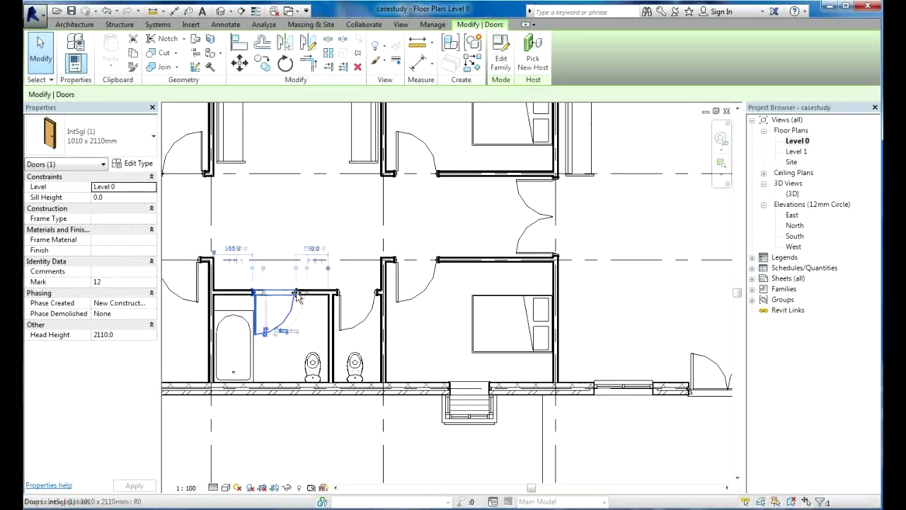
pyautogui.moveTo(297, 296); pyautogui.dragTo(293, 294)
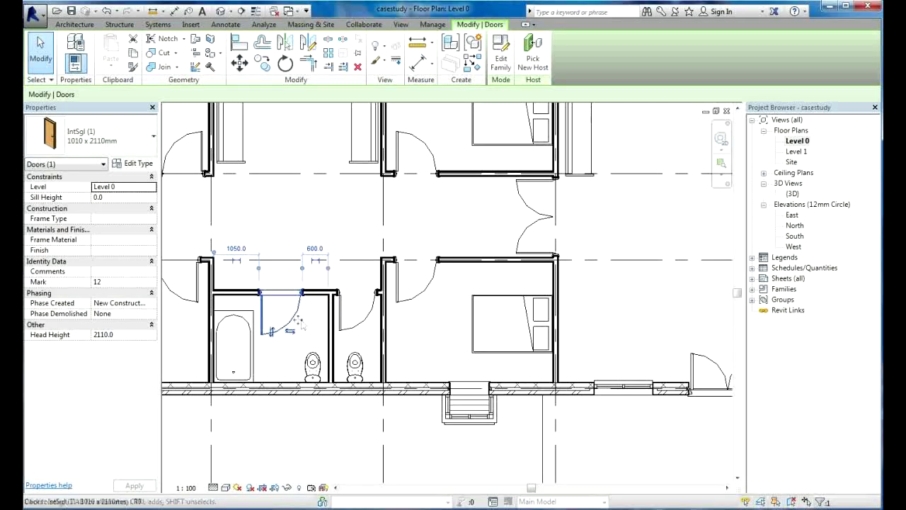
pyautogui.click(295, 320)
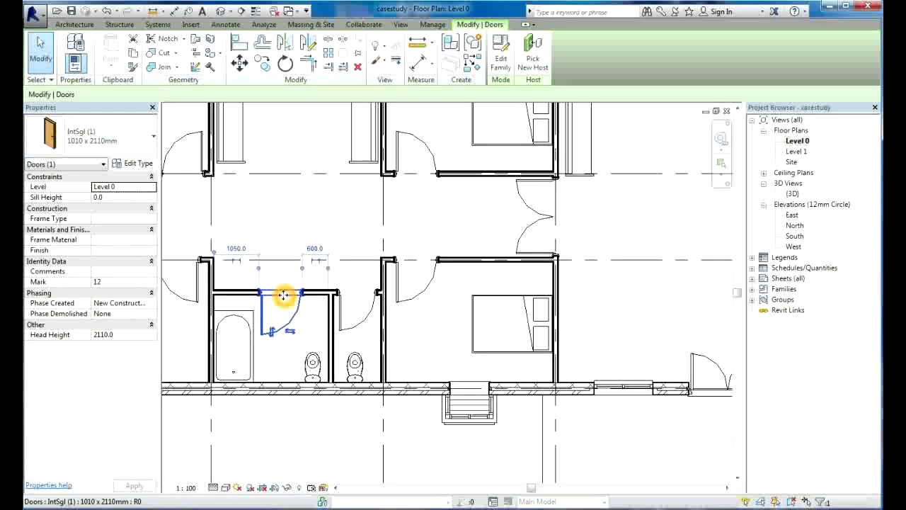
pyautogui.click(283, 295)
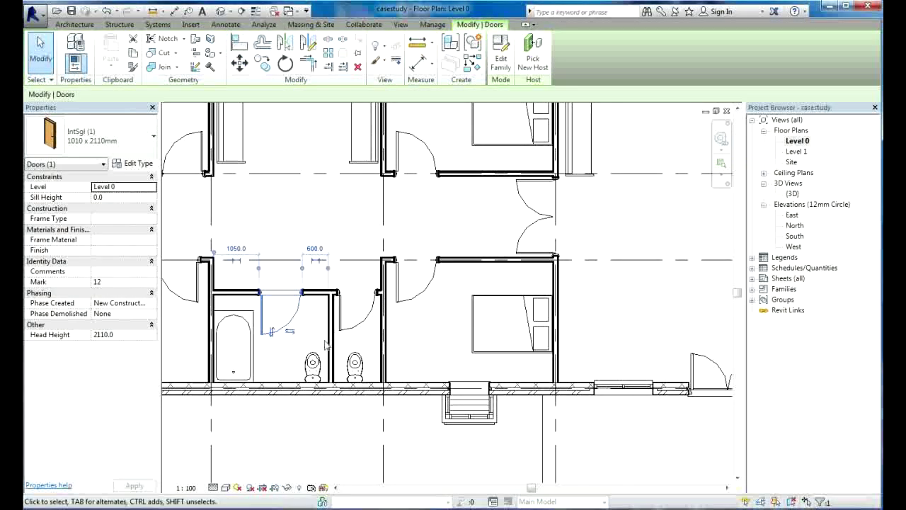
pyautogui.press('Escape')
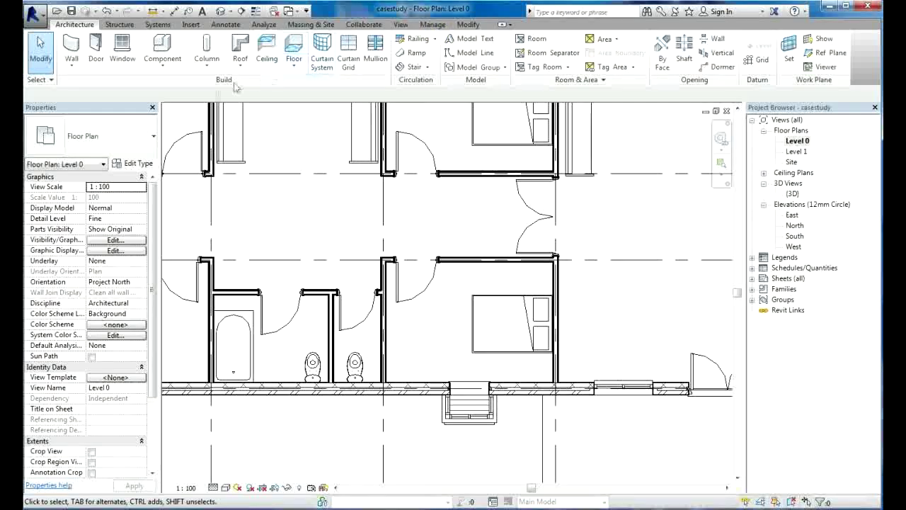
# Browse the family library for a component to load, down to the Sinks folder of the architectural plumbing fixtures
pyautogui.click(163, 46)
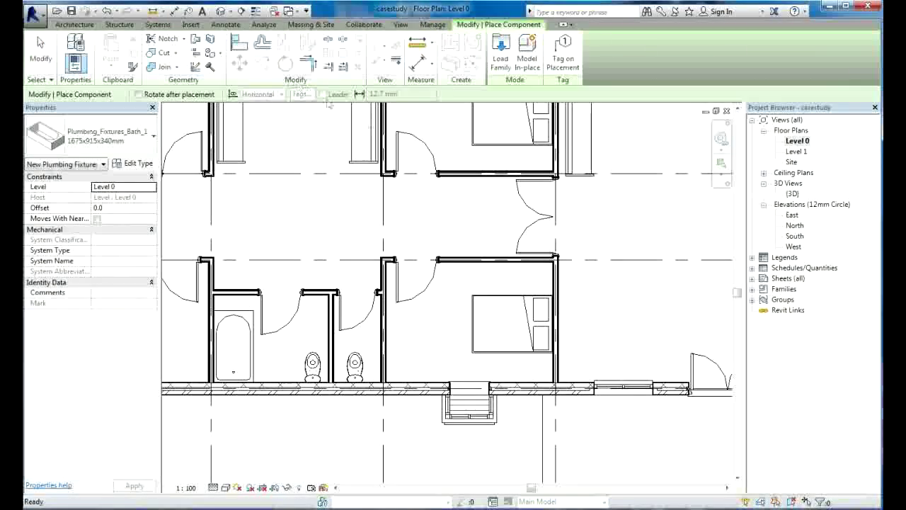
pyautogui.click(500, 58)
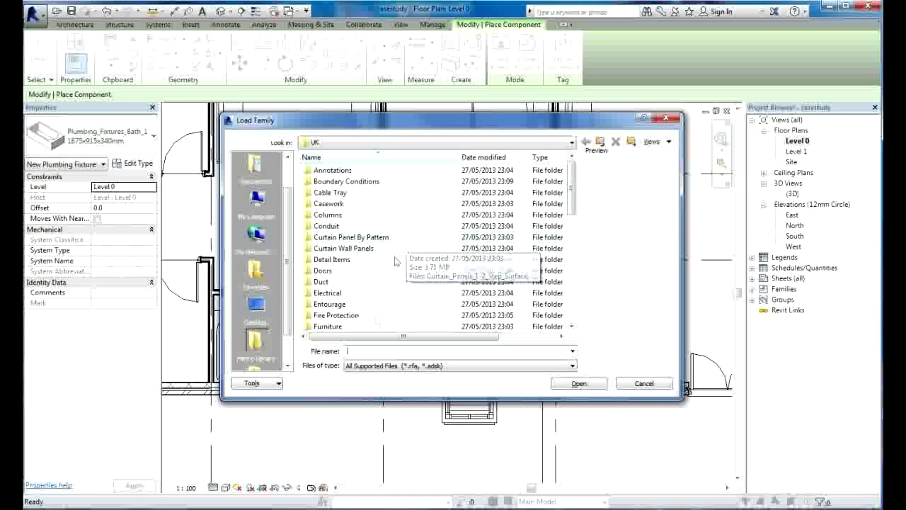
pyautogui.moveTo(577, 194); pyautogui.dragTo(582, 245)
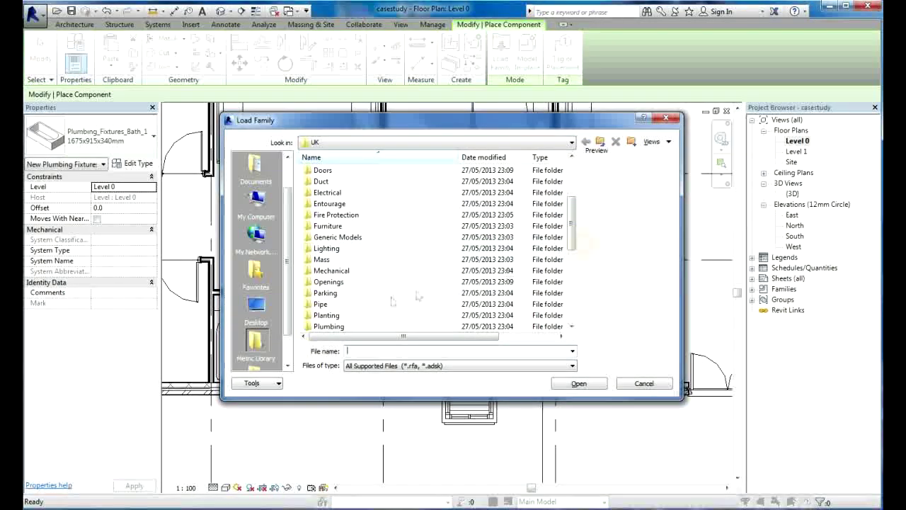
pyautogui.doubleClick(310, 326)
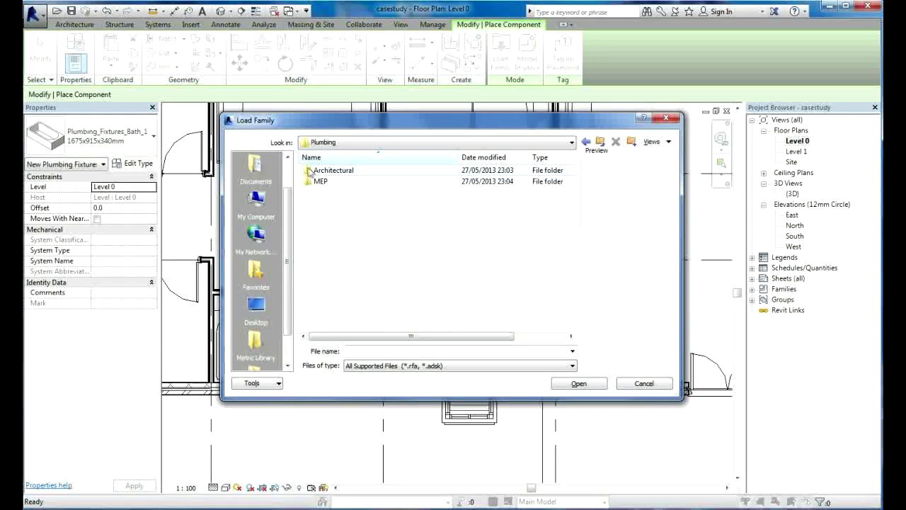
pyautogui.doubleClick(309, 171)
pyautogui.doubleClick(327, 182)
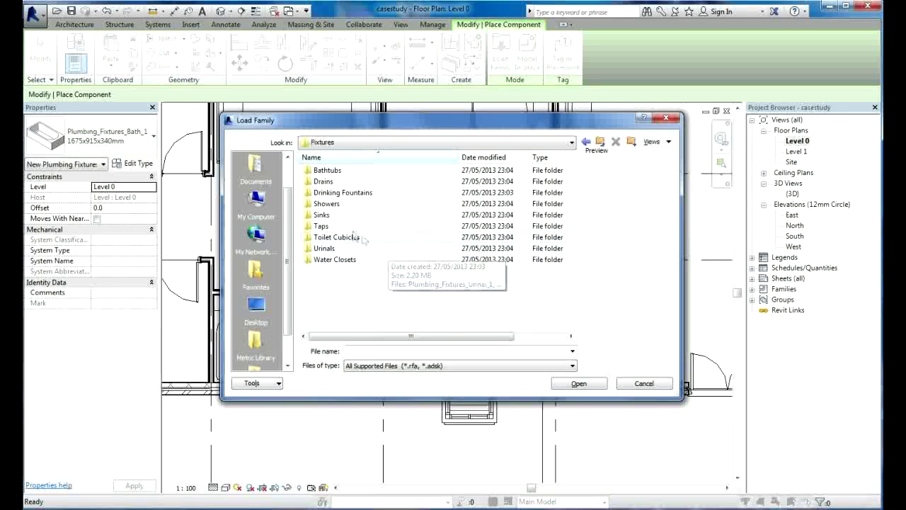
pyautogui.doubleClick(314, 215)
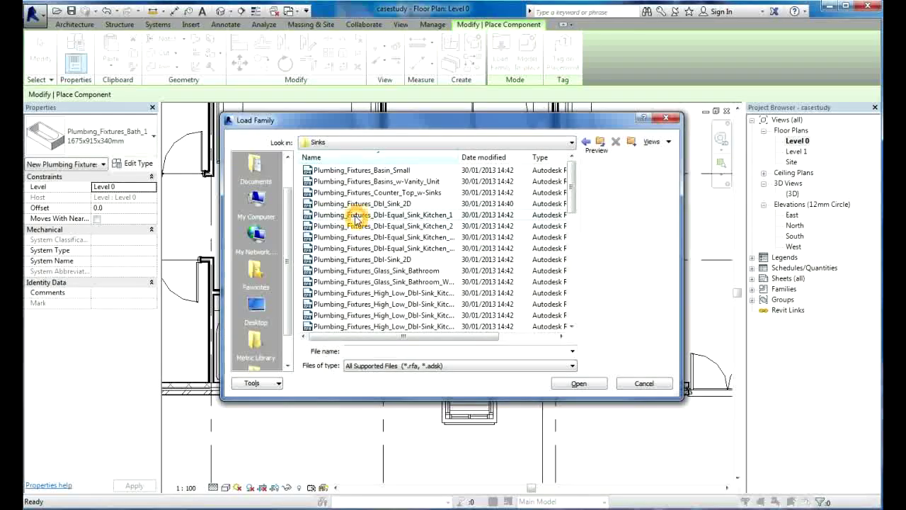
# Preview the kitchen, counter-top, vanity and bathroom sink families in the Sinks folder to compare their shapes
pyautogui.click(358, 214)
pyautogui.click(363, 237)
pyautogui.click(368, 247)
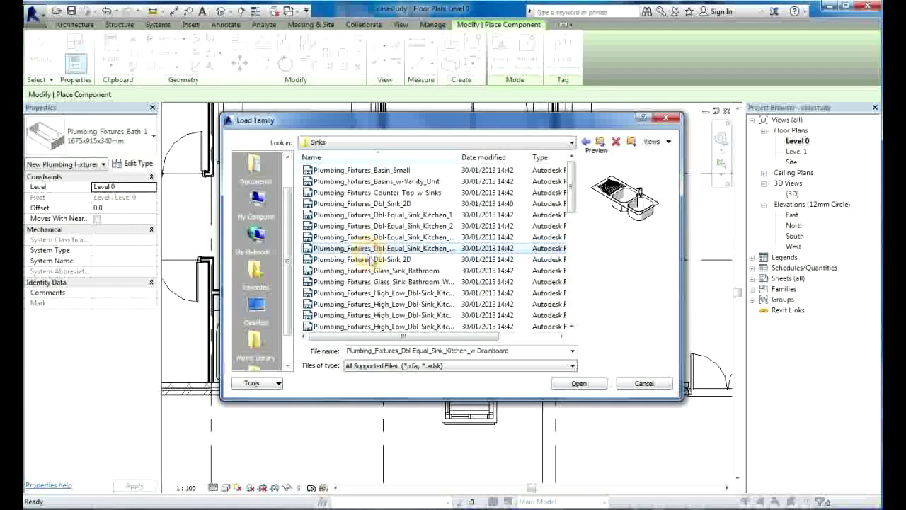
pyautogui.click(379, 193)
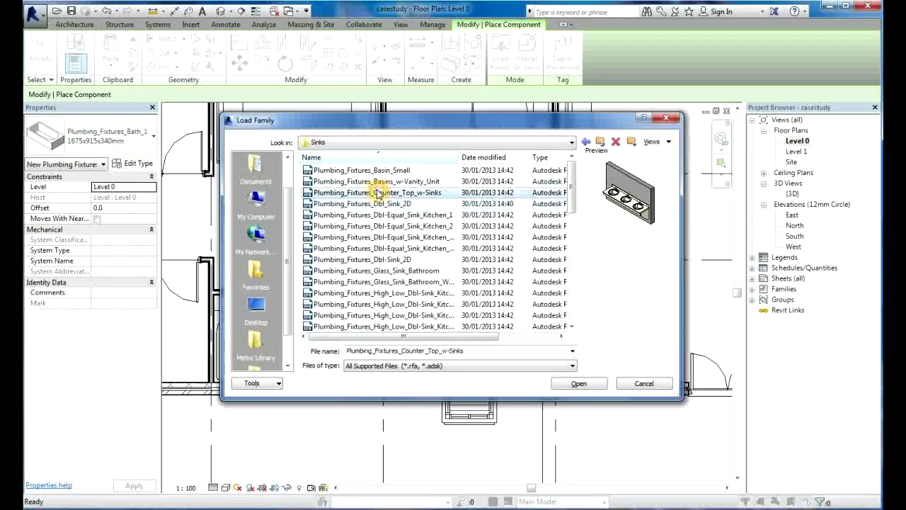
pyautogui.click(382, 171)
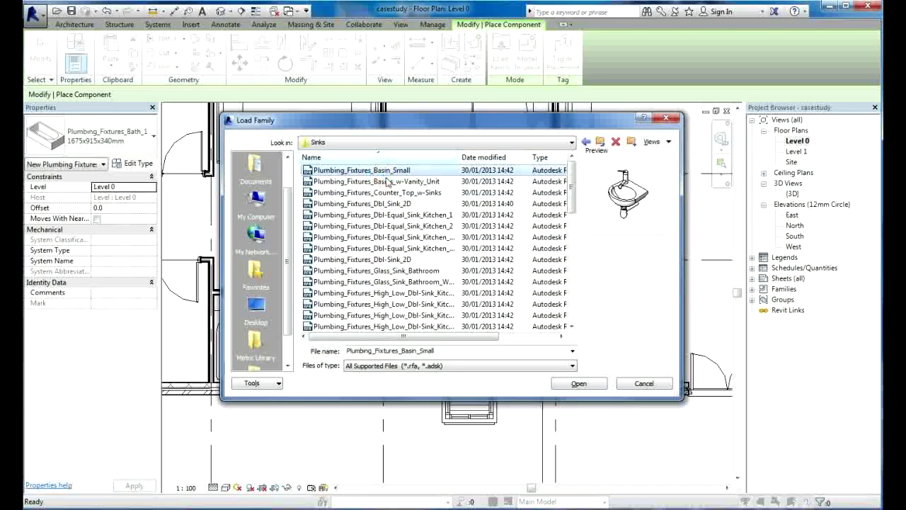
pyautogui.click(387, 182)
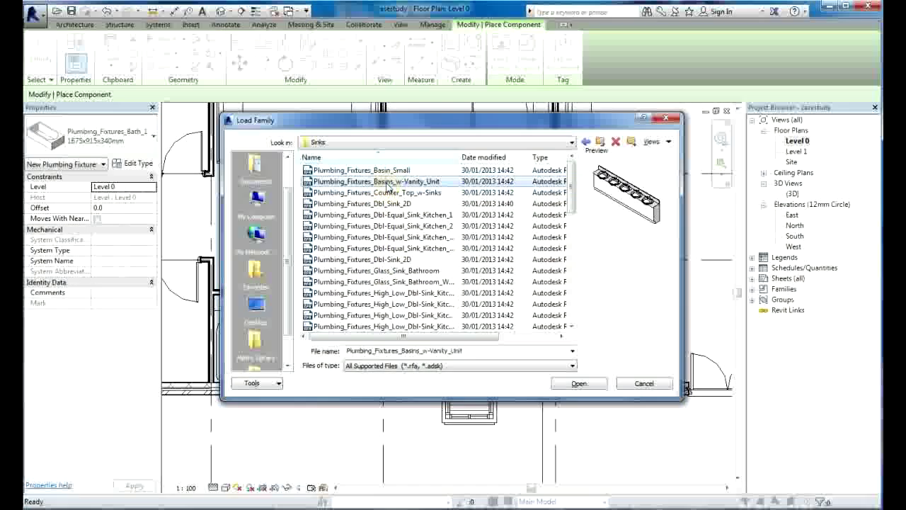
pyautogui.click(423, 271)
pyautogui.click(417, 282)
pyautogui.click(421, 315)
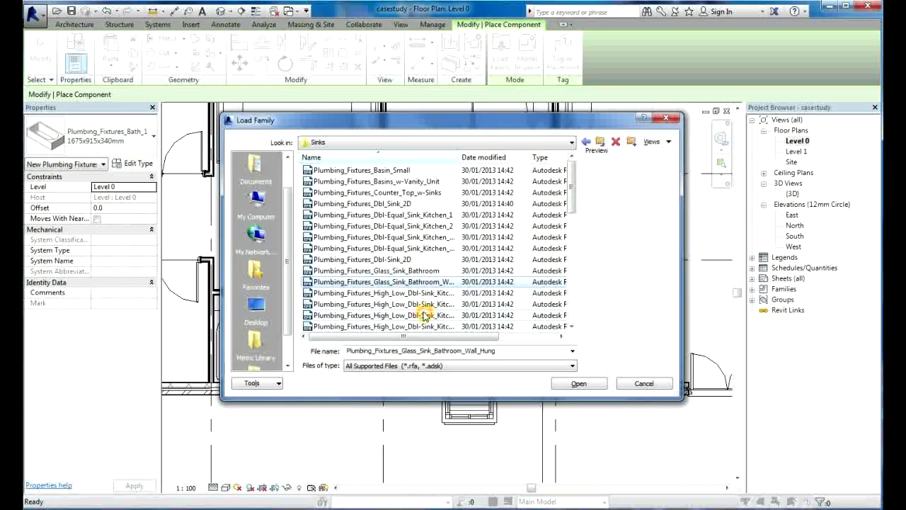
pyautogui.moveTo(572, 185); pyautogui.dragTo(572, 234)
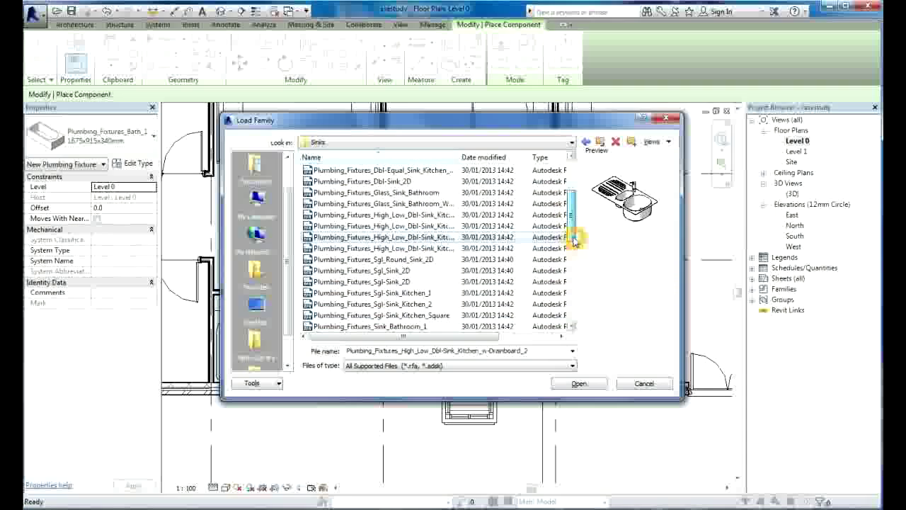
pyautogui.click(389, 292)
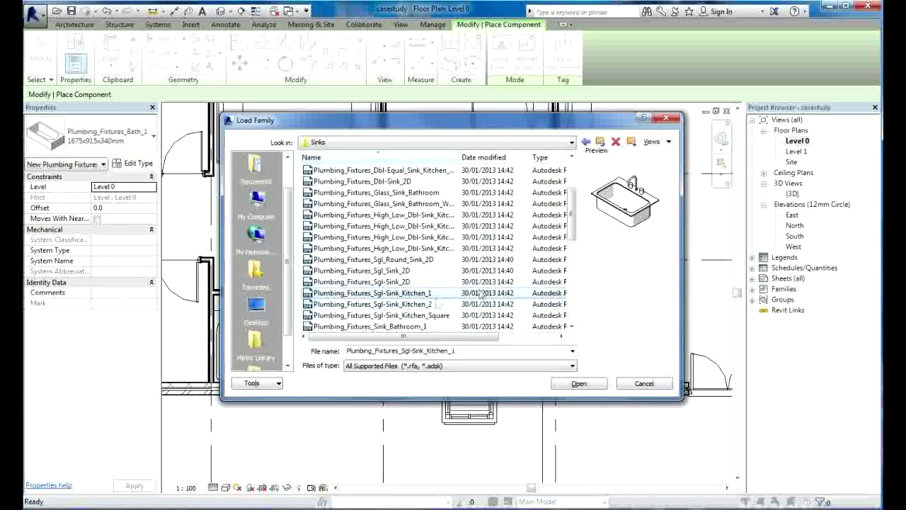
pyautogui.moveTo(572, 229); pyautogui.dragTo(572, 247)
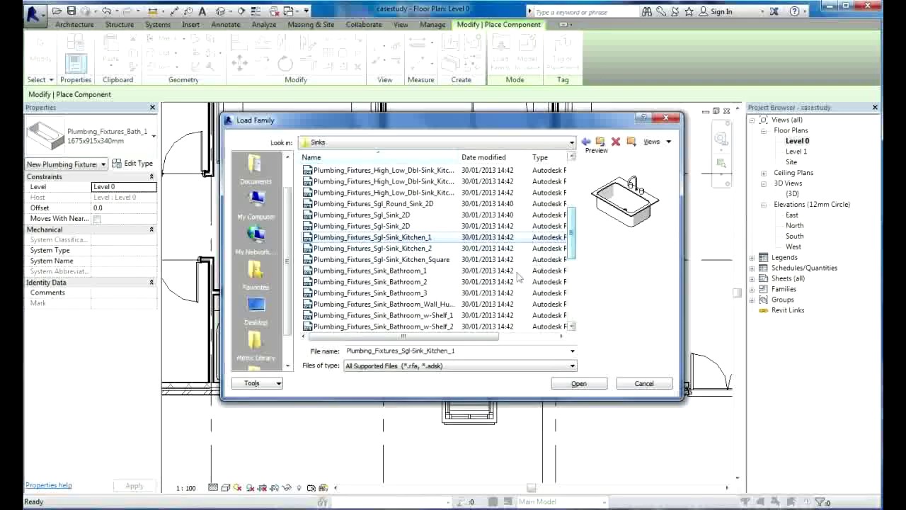
pyautogui.click(400, 271)
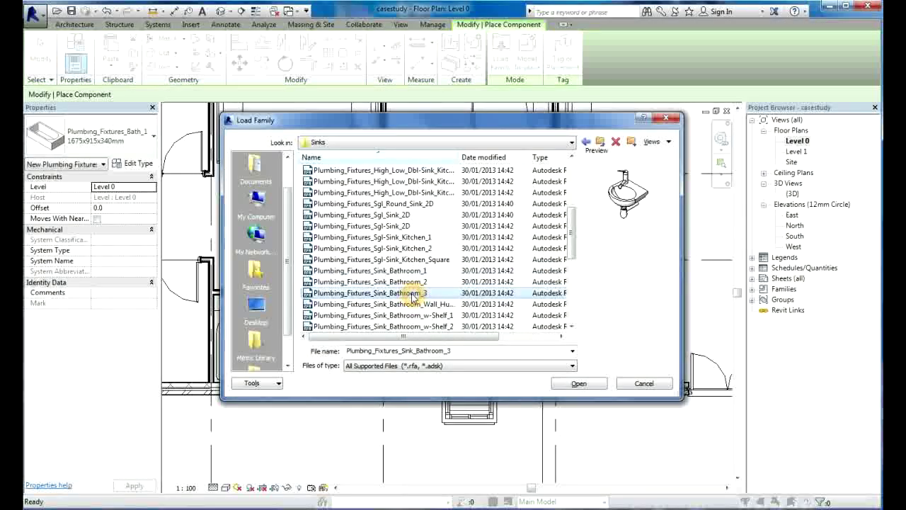
pyautogui.click(412, 293)
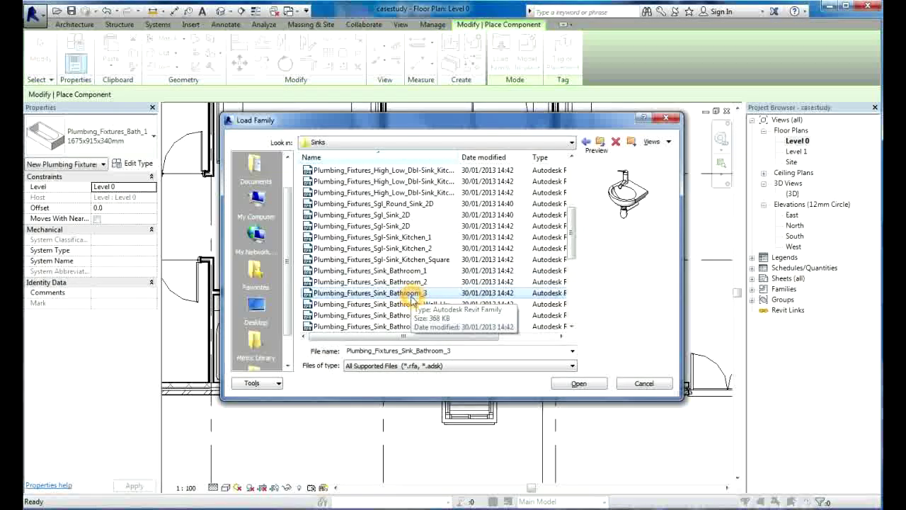
pyautogui.click(414, 304)
pyautogui.press('Down')
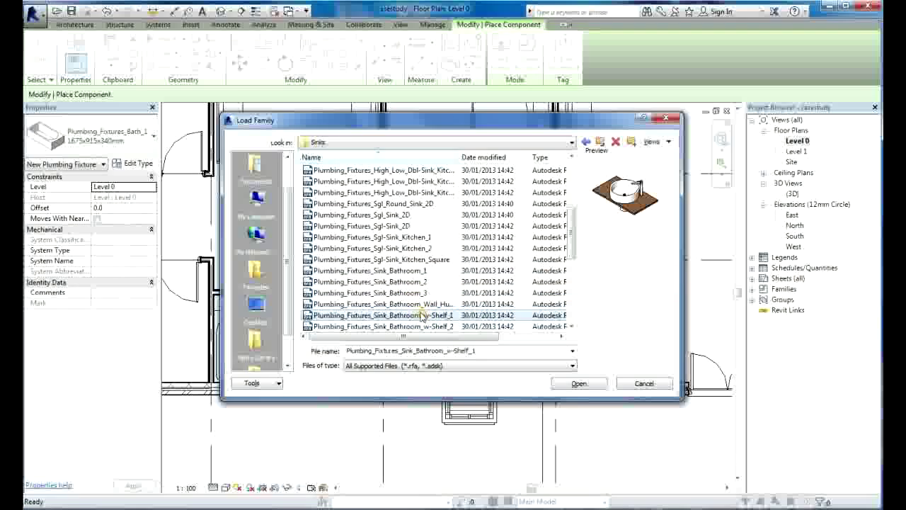
# Load the Plumbing_Fixtures_Sink_Bathroom_1 family from the Sinks folder
pyautogui.click(403, 272)
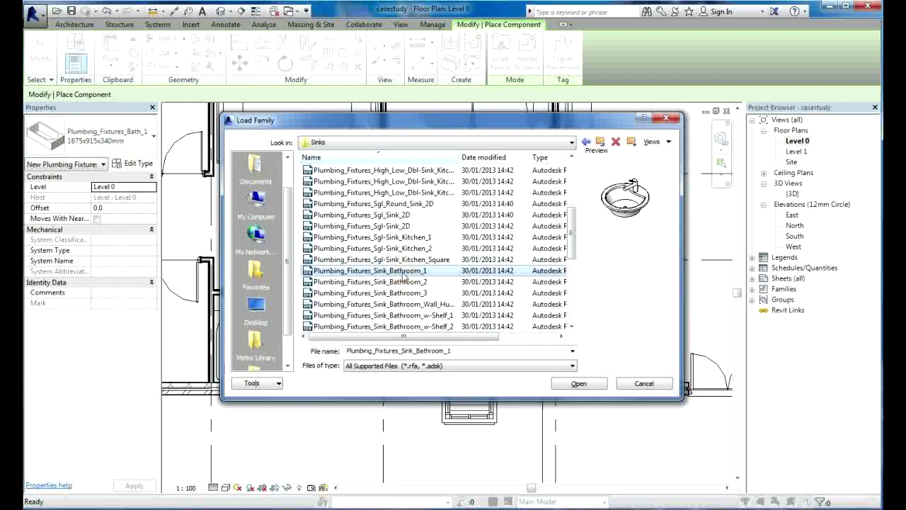
pyautogui.moveTo(576, 252); pyautogui.dragTo(576, 282)
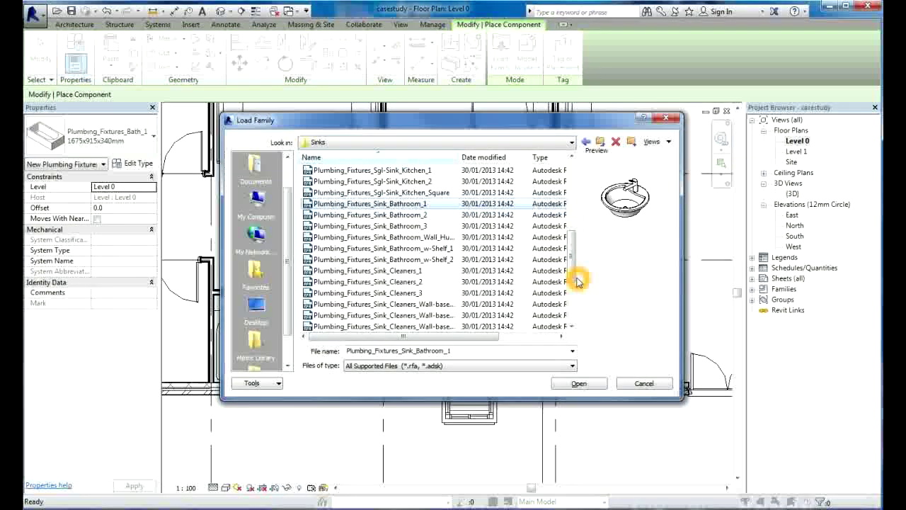
pyautogui.click(579, 383)
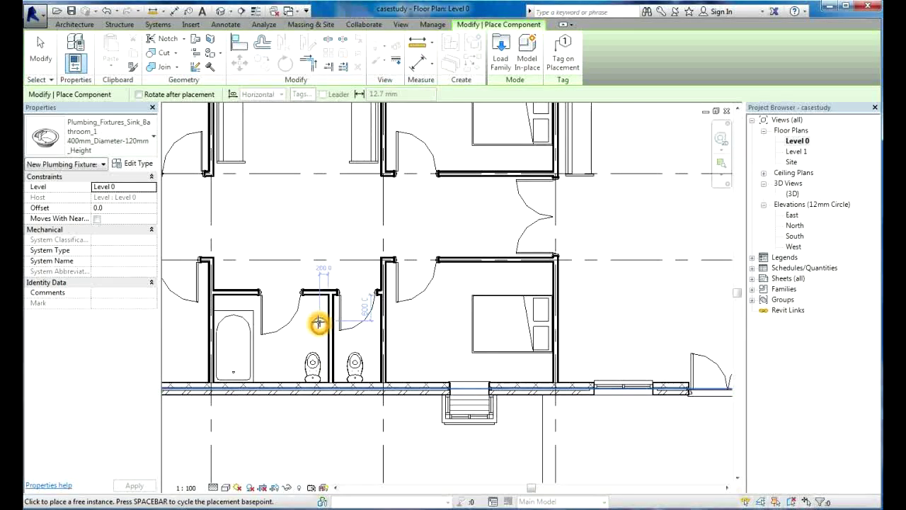
# Try the 400mm_Diameter-120mm_Height sink in its default orientation beside the larger bathroom's east partition, and delete it
pyautogui.click(319, 324)
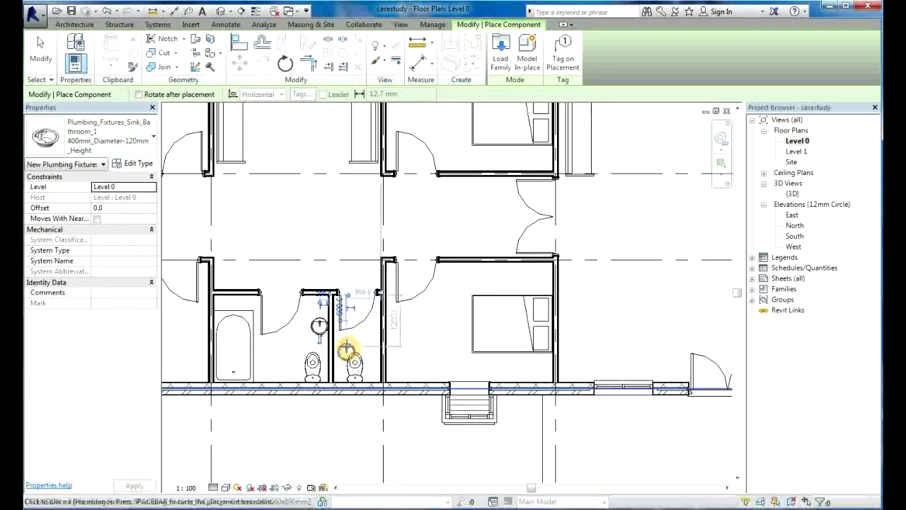
pyautogui.scroll(2, 347, 347)
pyautogui.press('Escape')
pyautogui.press('Escape')
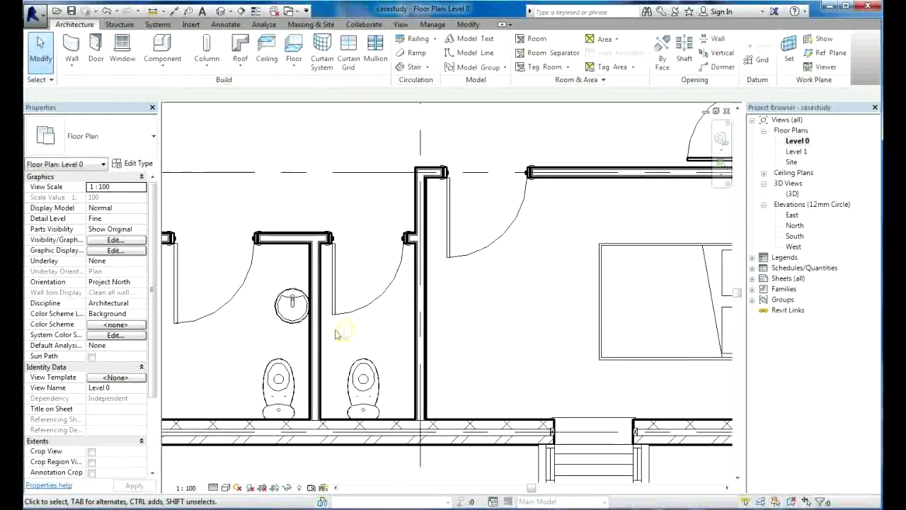
pyautogui.click(296, 311)
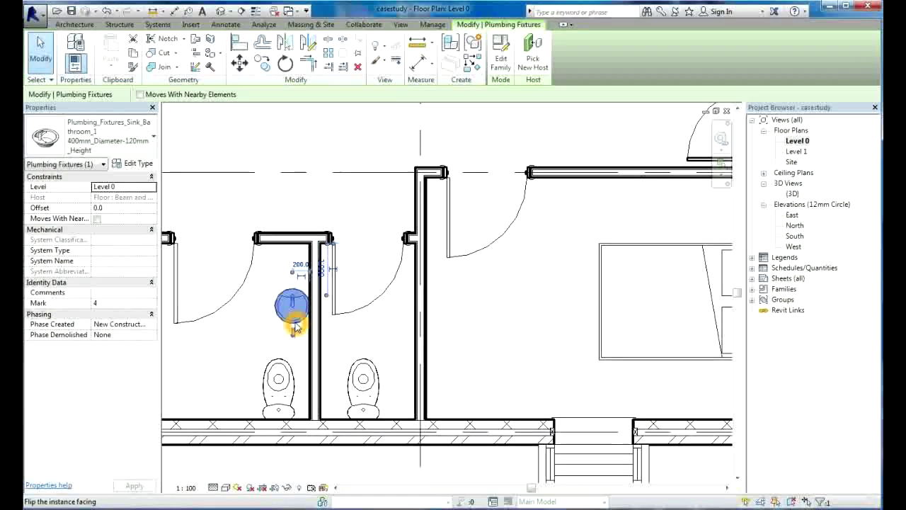
pyautogui.press('Delete')
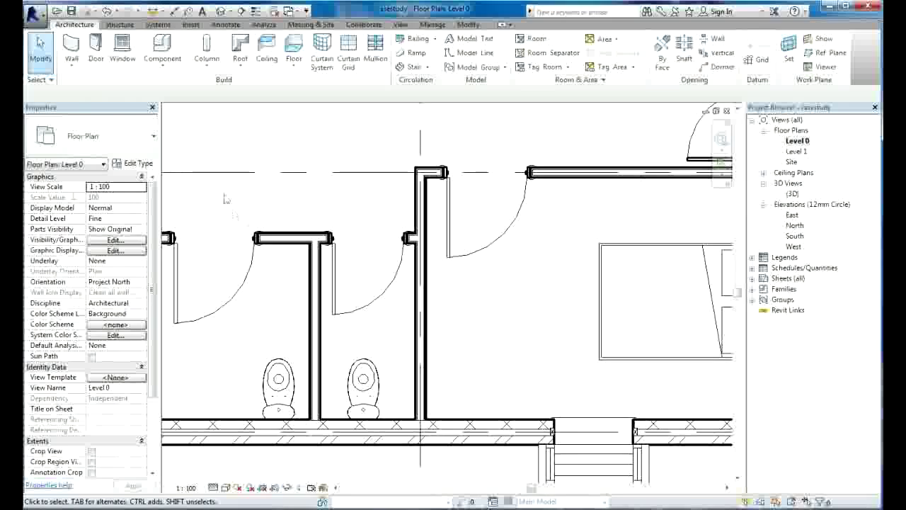
# Place a 400mm_Diameter-120mm_Height sink, rotated with its tap toward the larger bathroom's east partition, 100 mm from it and 1400 mm from the exterior wall
pyautogui.click(161, 46)
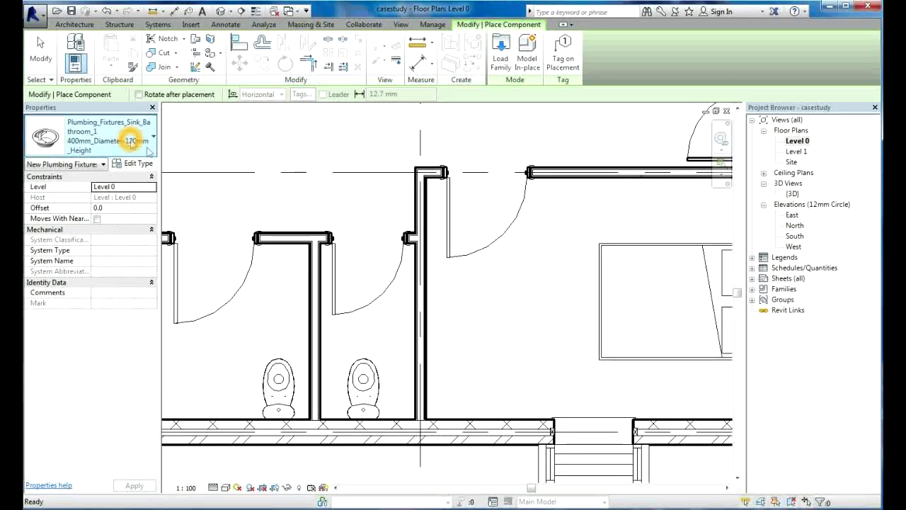
pyautogui.click(293, 310)
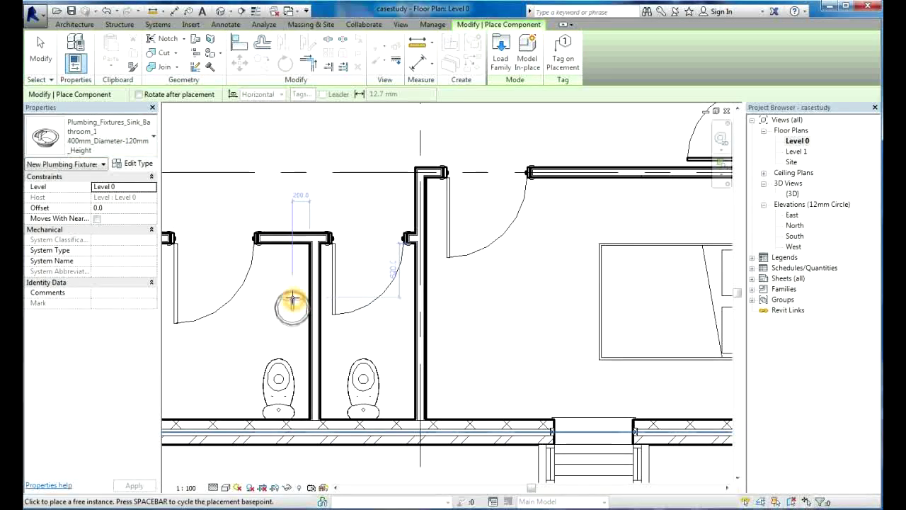
pyautogui.press('space')
pyautogui.press('space')
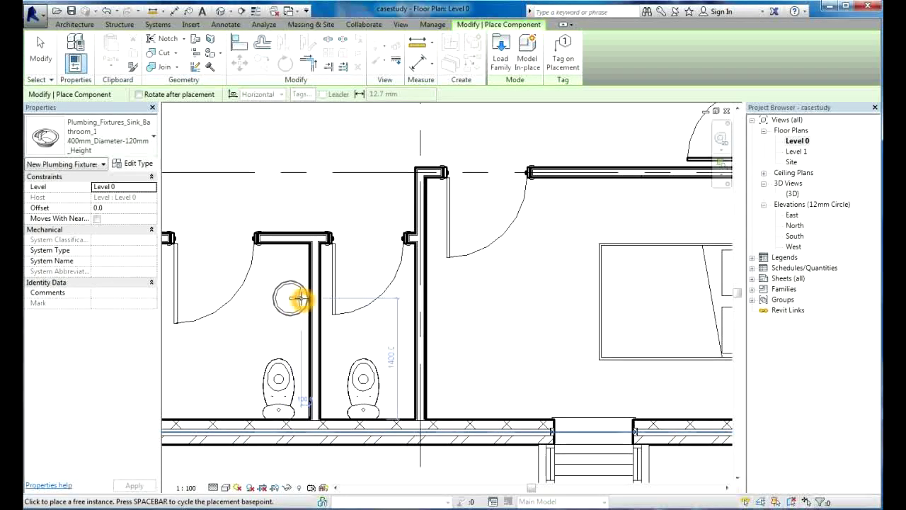
pyautogui.click(300, 300)
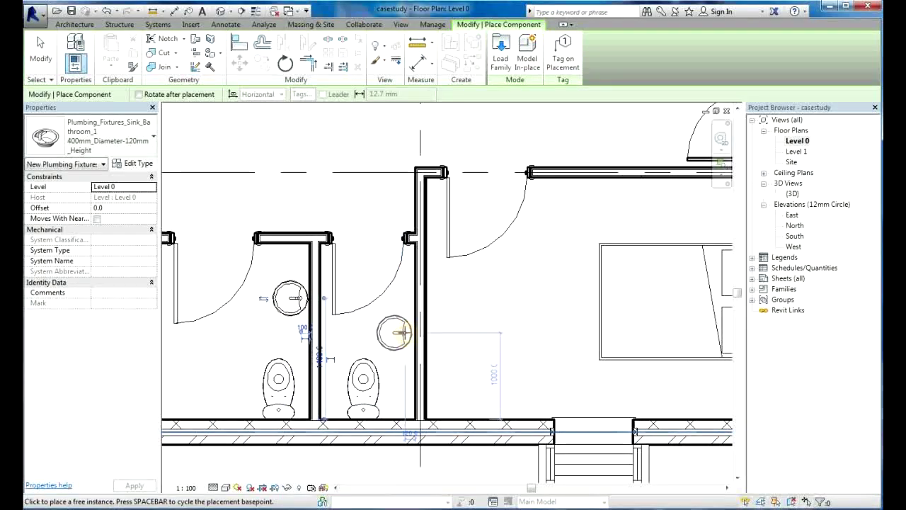
# Place a second sink of the same type and orientation in the smaller bathroom, its tap about 103 mm from the east wall
pyautogui.click(405, 323)
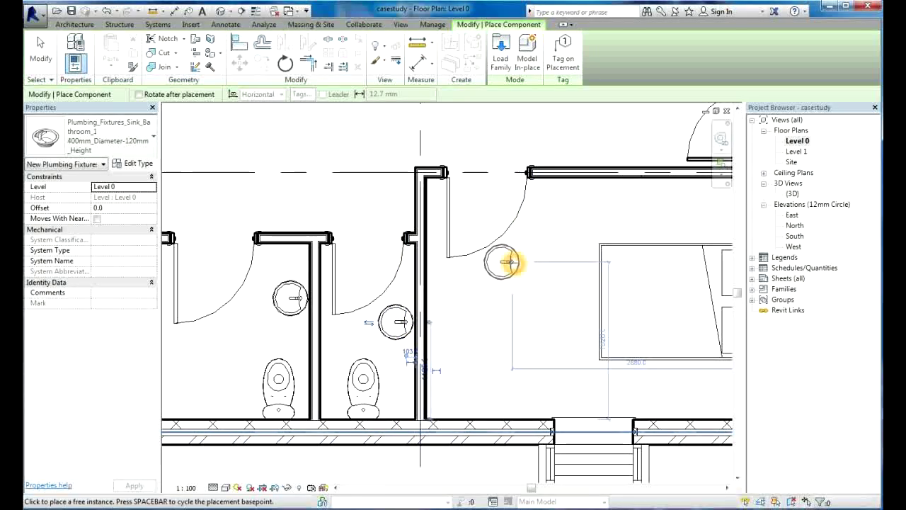
pyautogui.press('Escape')
pyautogui.press('Escape')
# Open the {3D} view and orient it to the top-front-left corner of the building
pyautogui.scroll(-2, 451, 279)
pyautogui.scroll(-3, 451, 280)
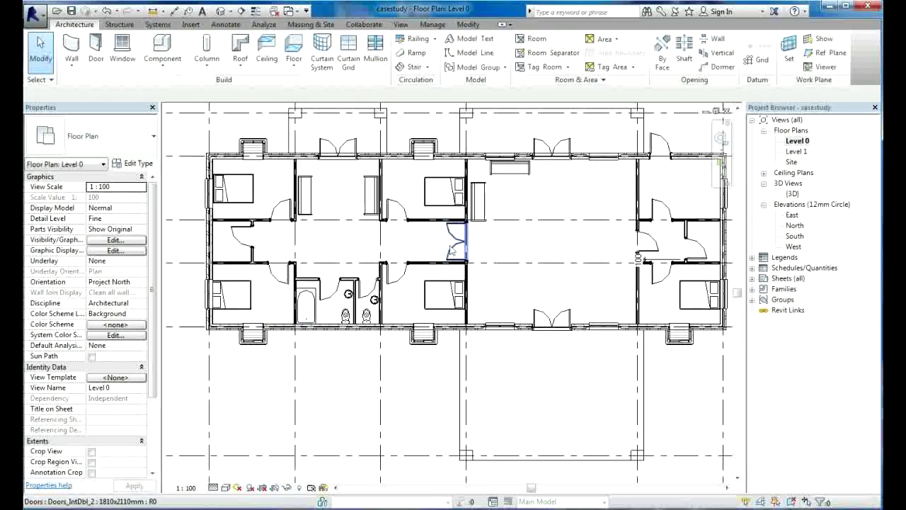
pyautogui.scroll(-1, 316, 279)
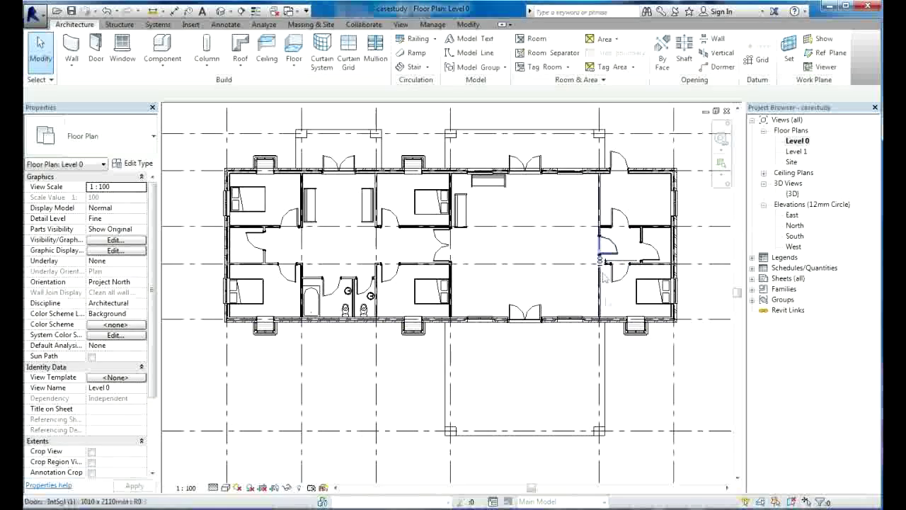
pyautogui.click(315, 408)
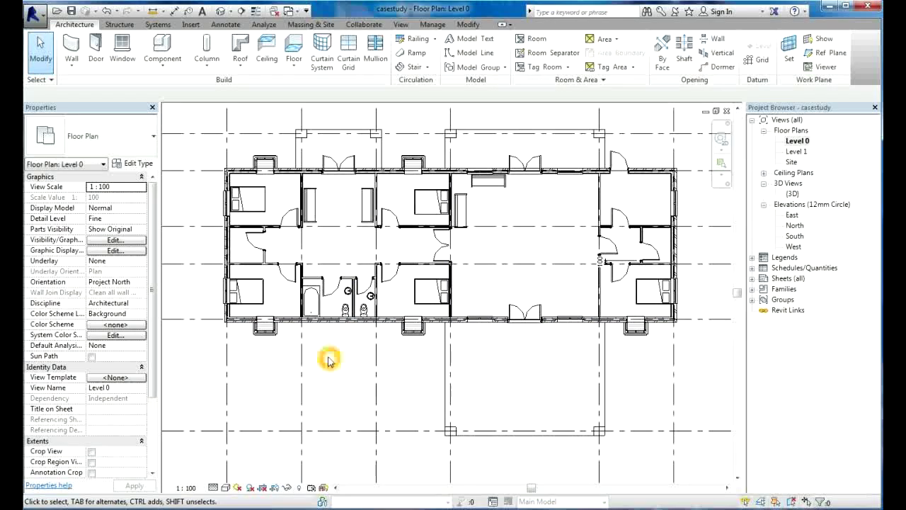
pyautogui.scroll(-1, 322, 362)
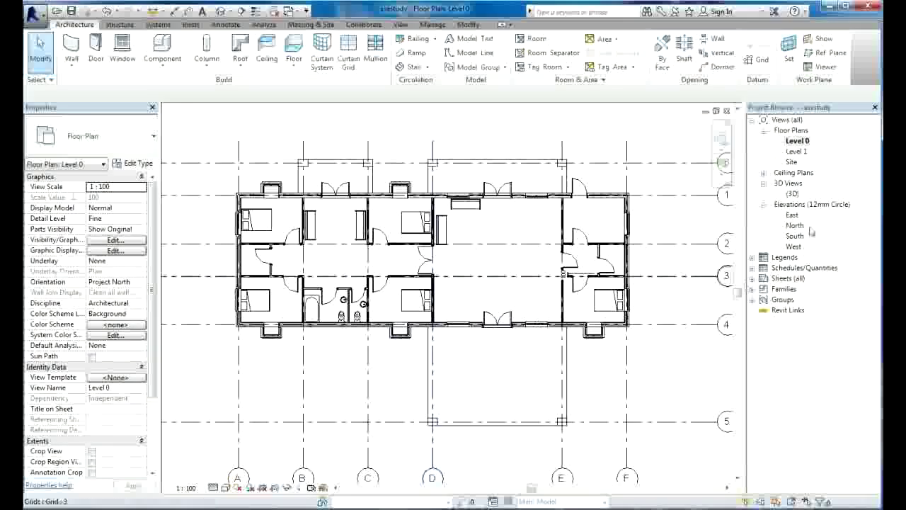
pyautogui.doubleClick(790, 193)
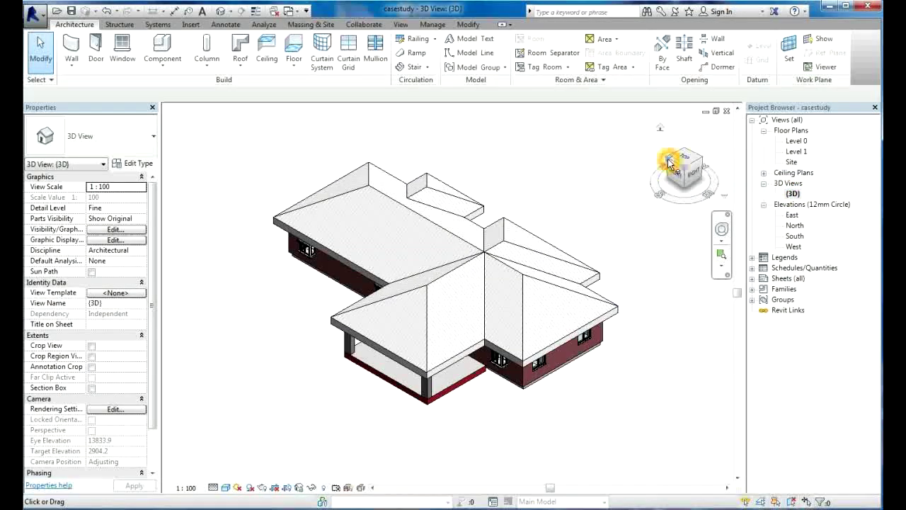
pyautogui.click(669, 162)
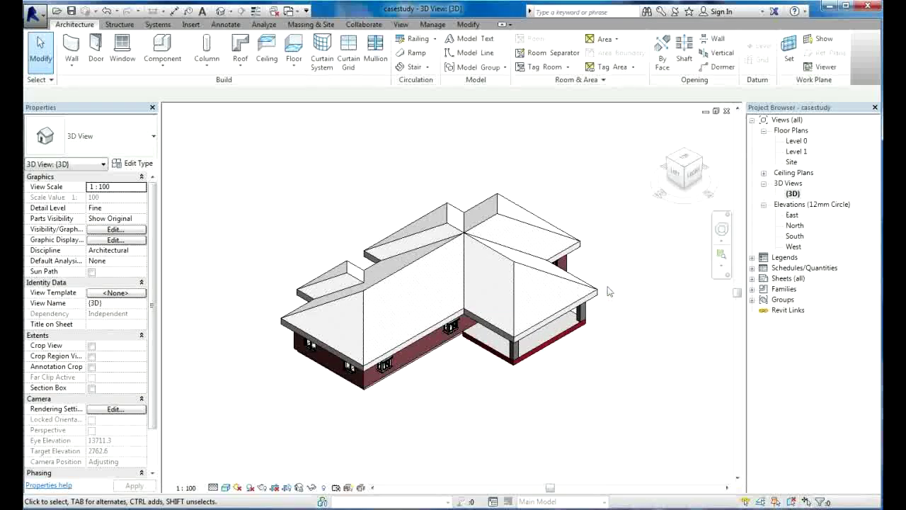
# Examine the building's exterior from a lower angle on its front-left side in the 3D view
pyautogui.click(607, 277)
pyautogui.keyDown('shift'); pyautogui.moveTo(603, 275); pyautogui.dragTo(606, 223, button='middle'); pyautogui.keyUp('shift')
pyautogui.scroll(2, 441, 259)
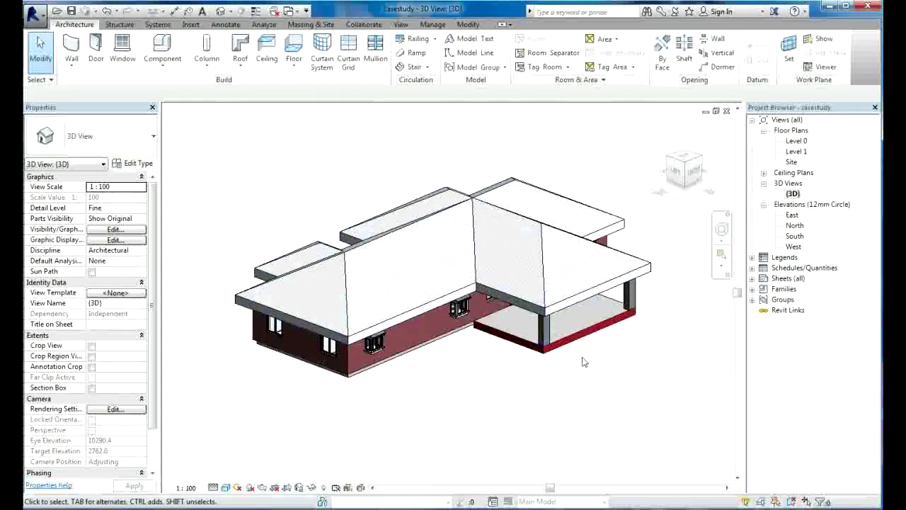
pyautogui.click(582, 397)
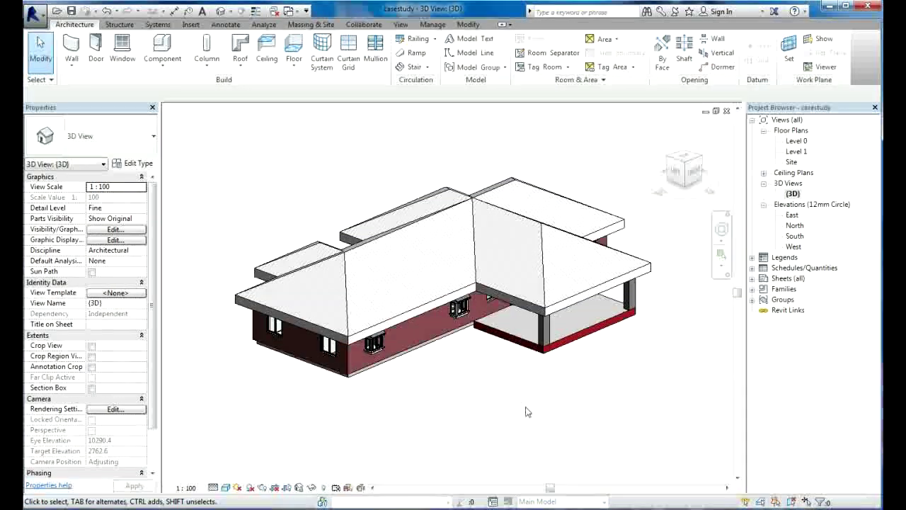
pyautogui.click(527, 409)
pyautogui.click(577, 411)
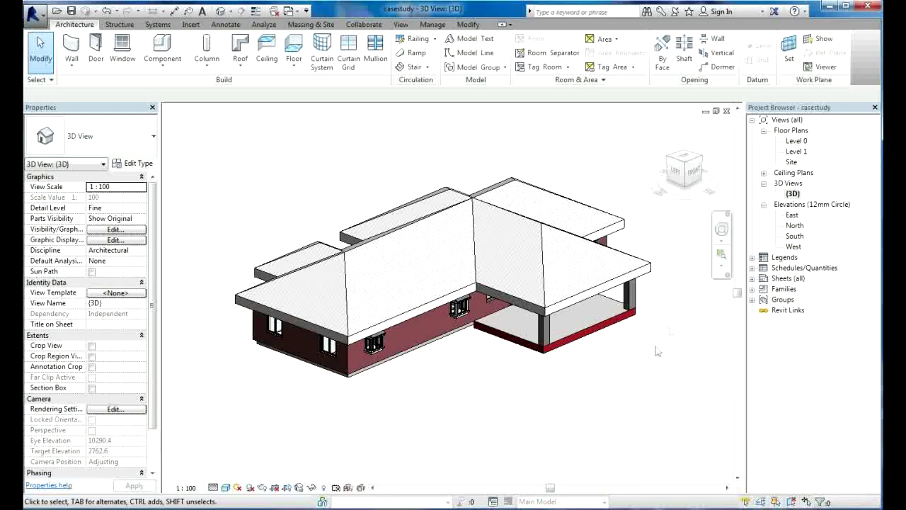
# On the Level 0 plan, create a rectangular Beam and Block 225mm Susp Ground floor of about 56800 by 22800 mm around the whole building
pyautogui.click(795, 141)
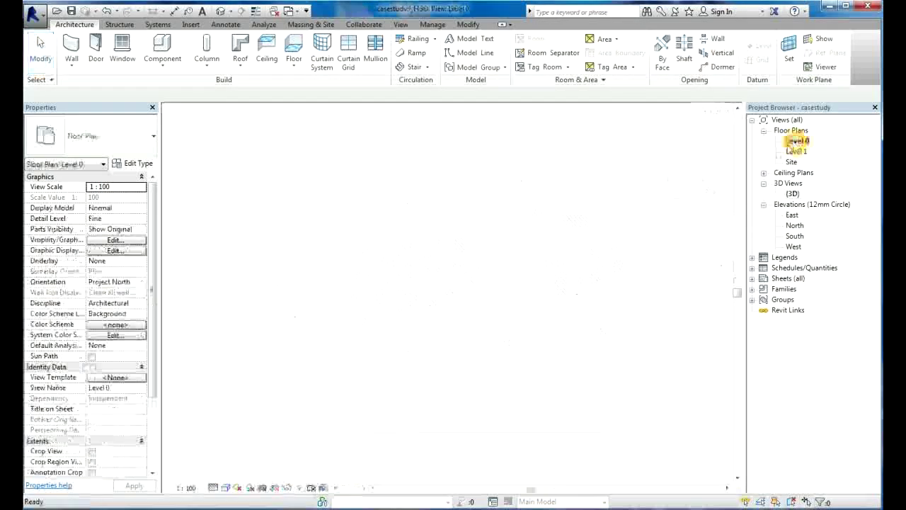
pyautogui.scroll(-3, 495, 312)
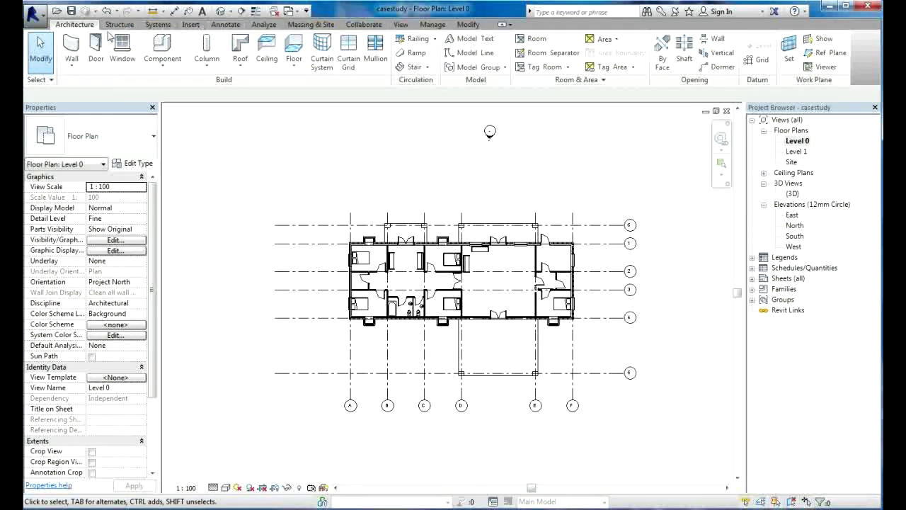
pyautogui.click(301, 50)
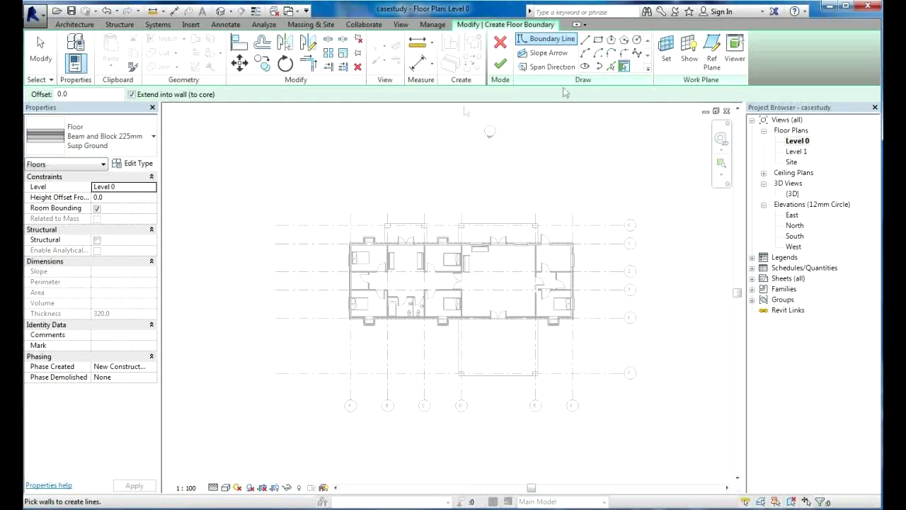
pyautogui.click(598, 39)
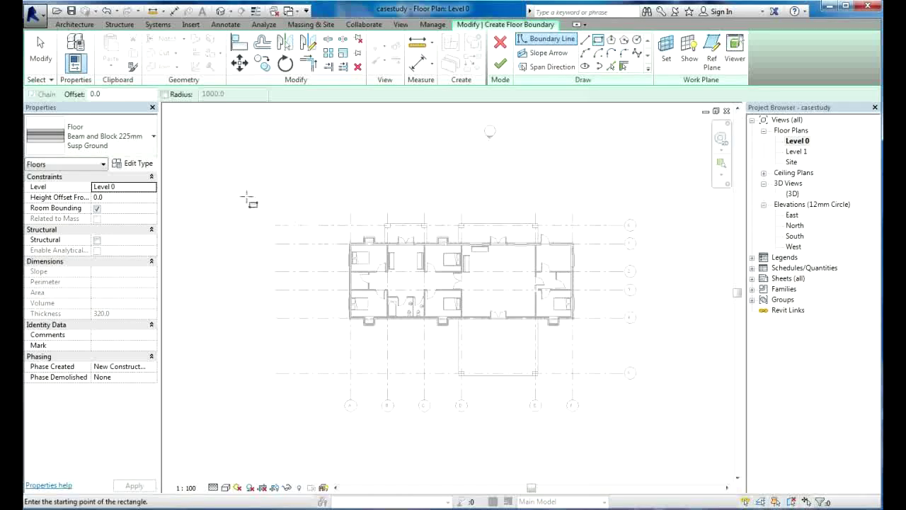
pyautogui.click(204, 190)
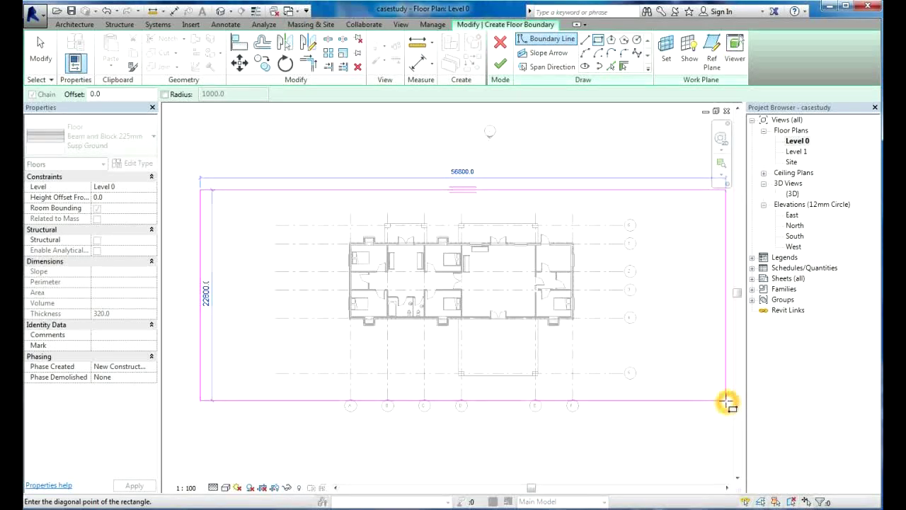
pyautogui.click(726, 401)
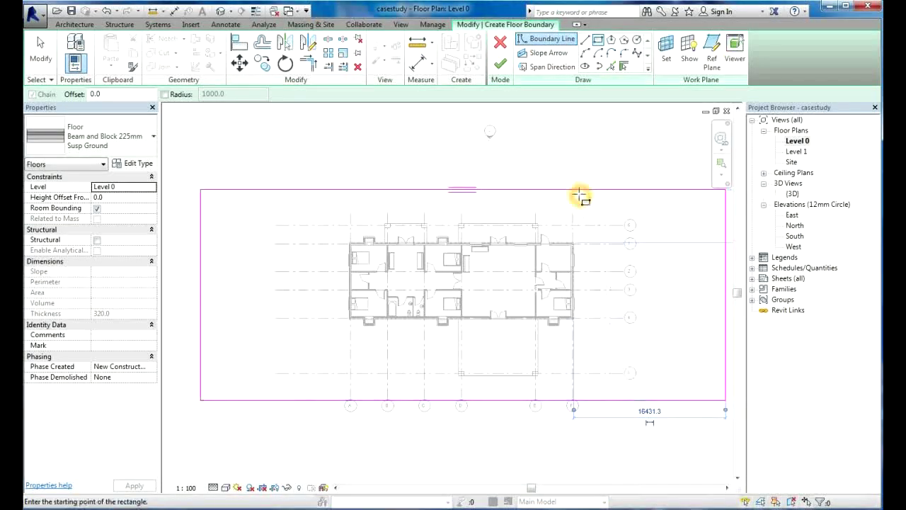
pyautogui.click(500, 63)
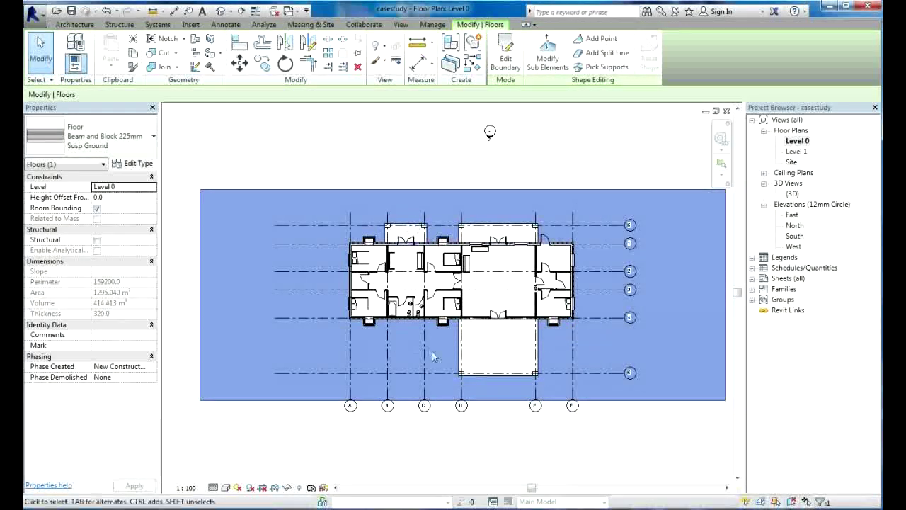
# Inspect the type choices and type properties of the large surrounding floor, including its structure
pyautogui.click(454, 381)
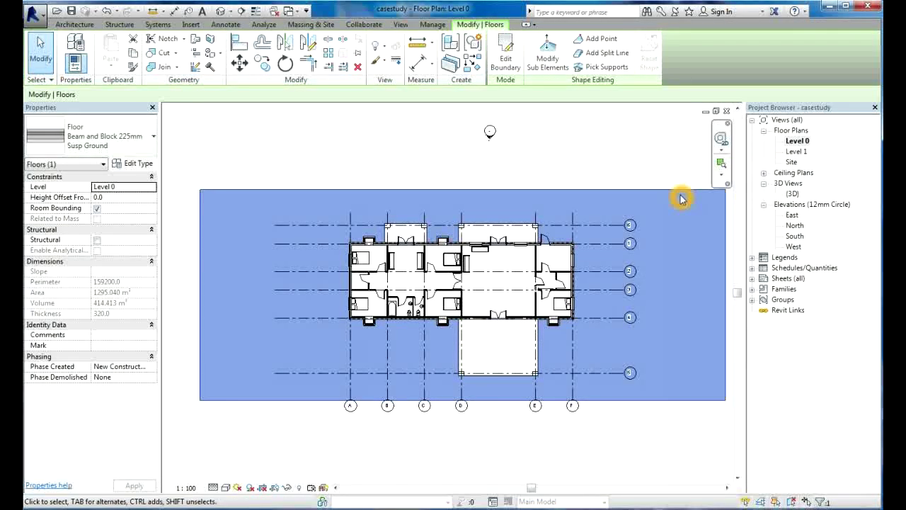
pyautogui.click(86, 134)
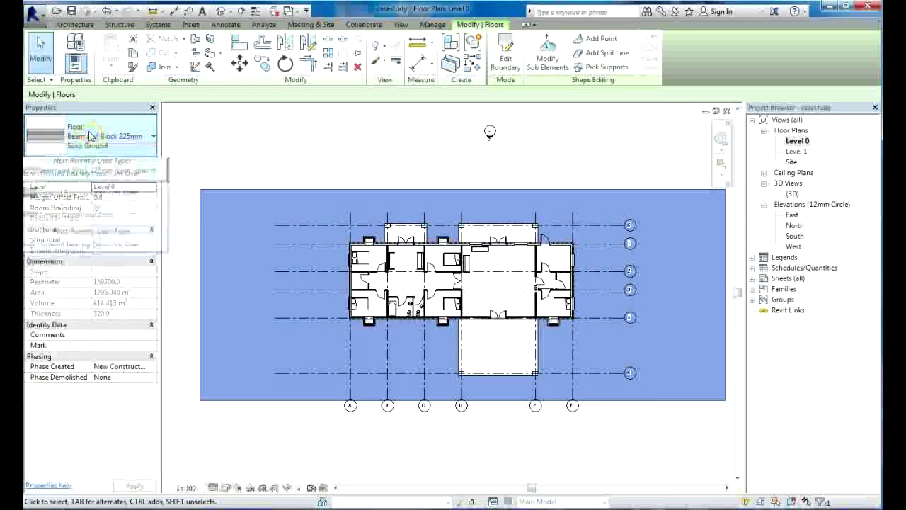
pyautogui.click(126, 162)
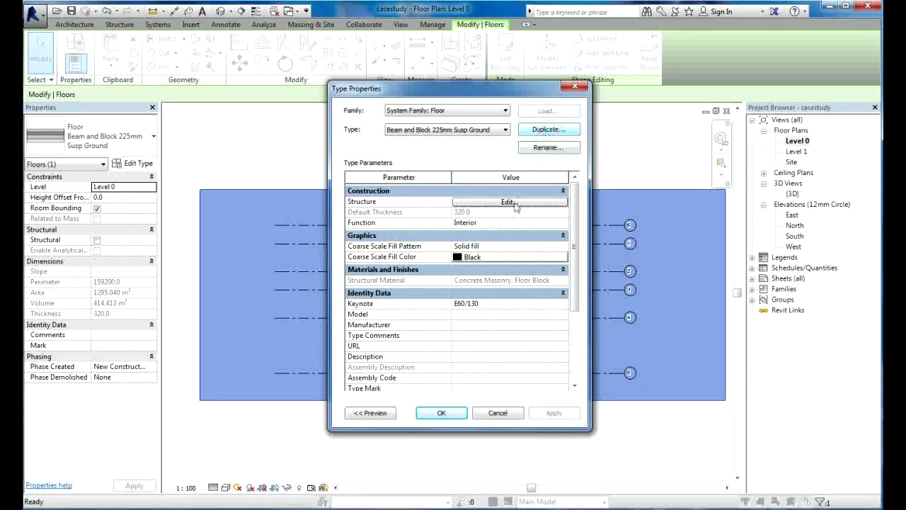
pyautogui.click(512, 202)
pyautogui.click(496, 414)
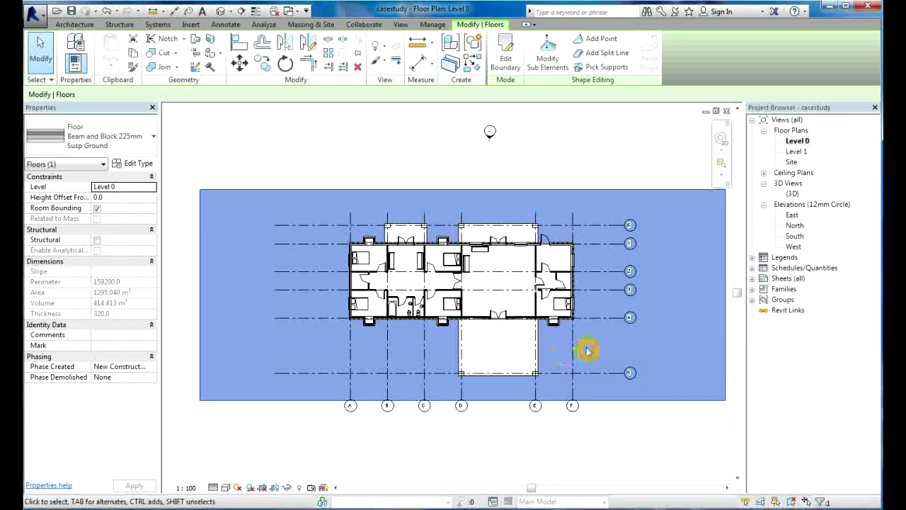
# Open the {3D} view and examine how the large floor surrounds the building and its porch columns
pyautogui.doubleClick(792, 193)
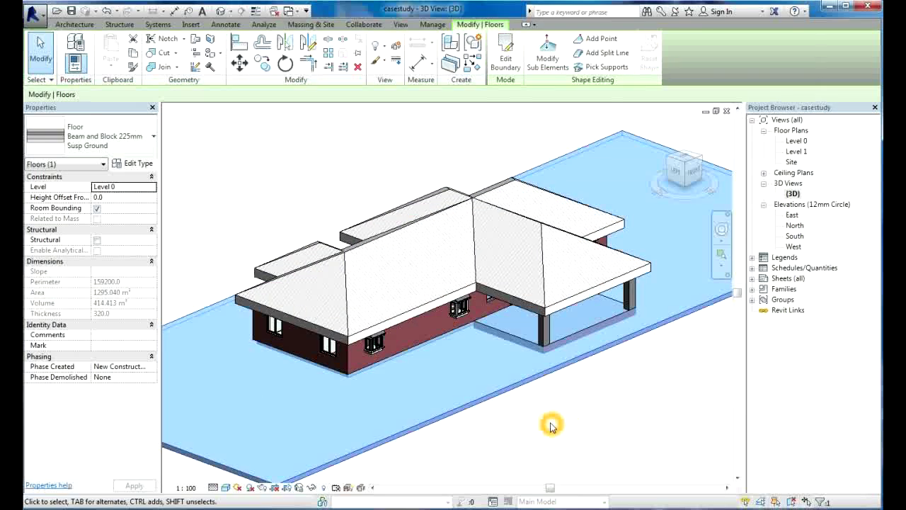
pyautogui.scroll(-3, 559, 424)
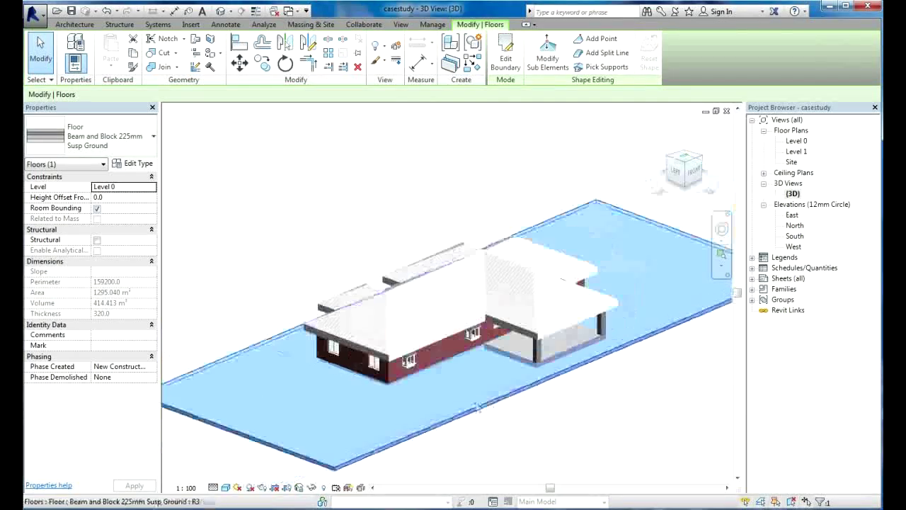
pyautogui.click(555, 422)
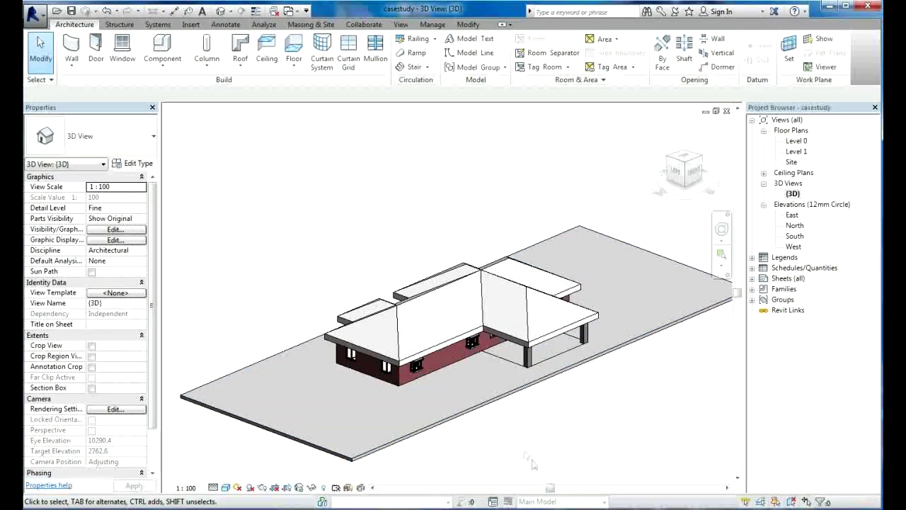
pyautogui.scroll(2, 403, 382)
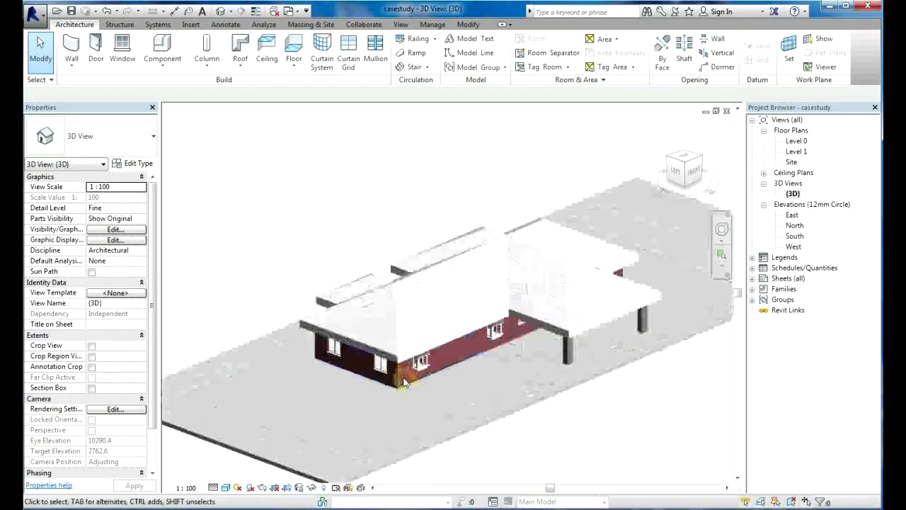
pyautogui.scroll(1, 403, 382)
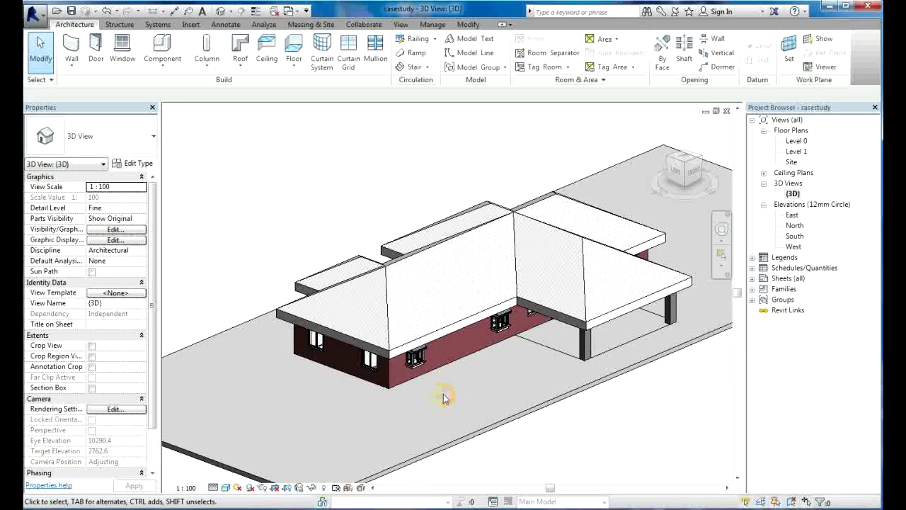
pyautogui.scroll(-1, 442, 397)
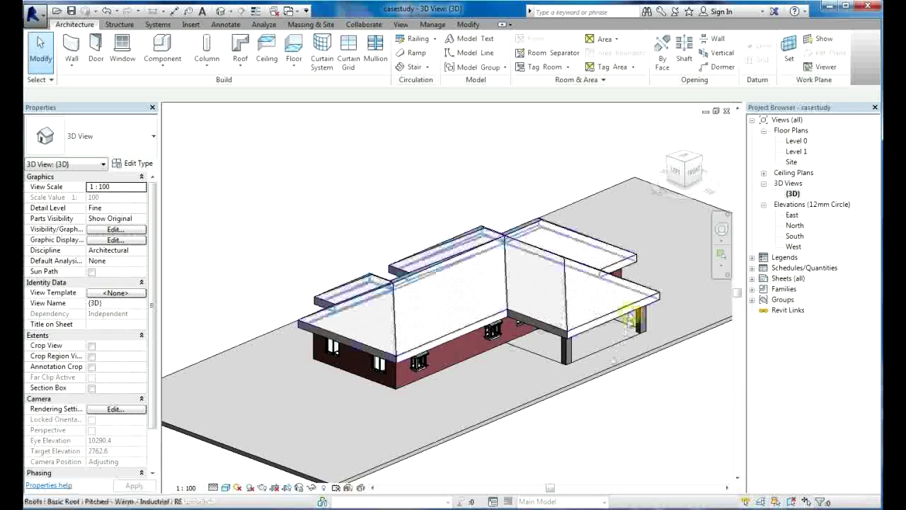
# Look through the selected roof at the interior walls, and examine the building from its back-left corner with the roof deselected
pyautogui.click(571, 318)
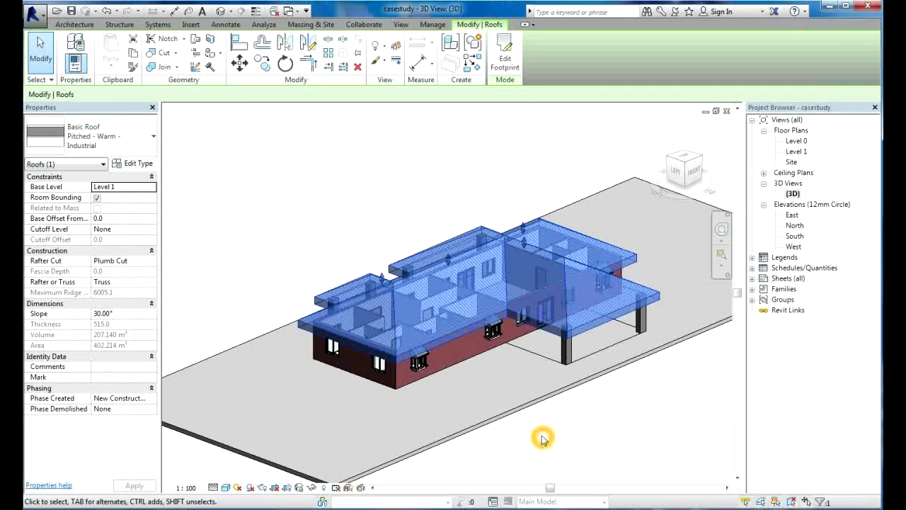
pyautogui.press('alt')
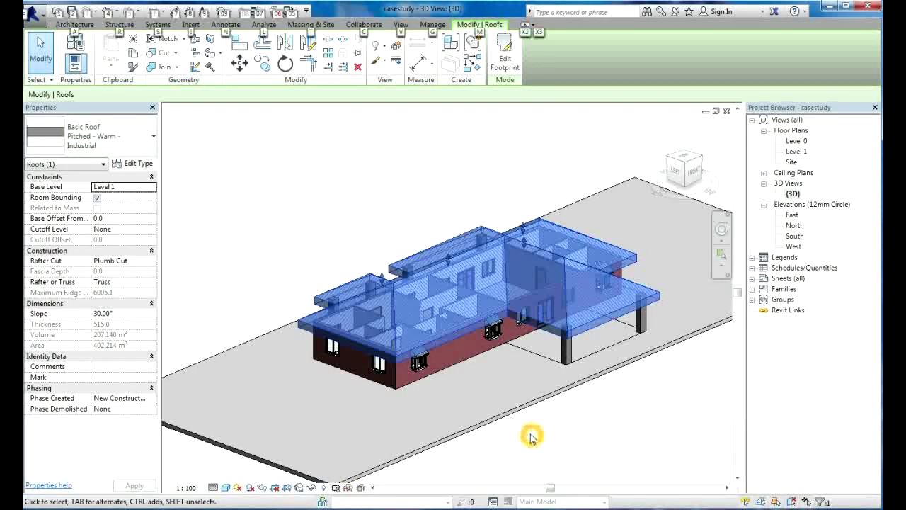
pyautogui.keyDown('shift'); pyautogui.moveTo(532, 437); pyautogui.dragTo(488, 431, button='middle'); pyautogui.keyUp('shift')
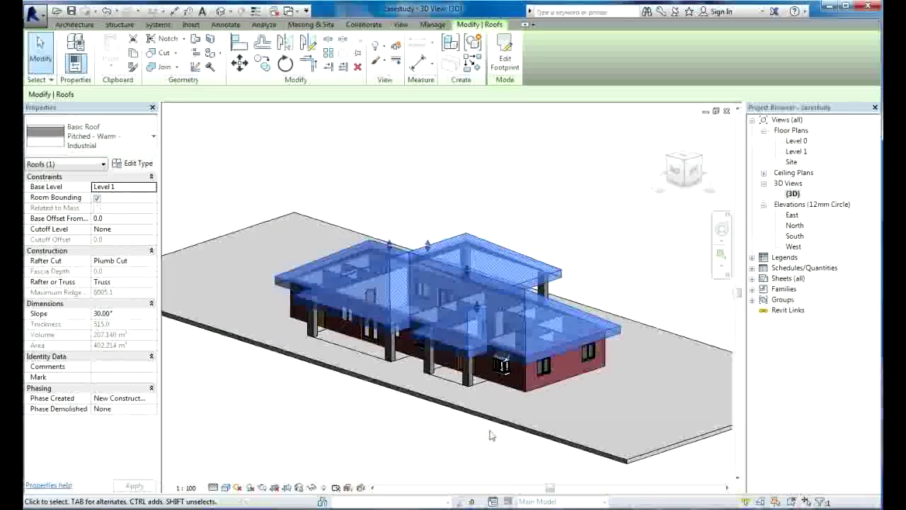
pyautogui.click(488, 434)
pyautogui.click(462, 441)
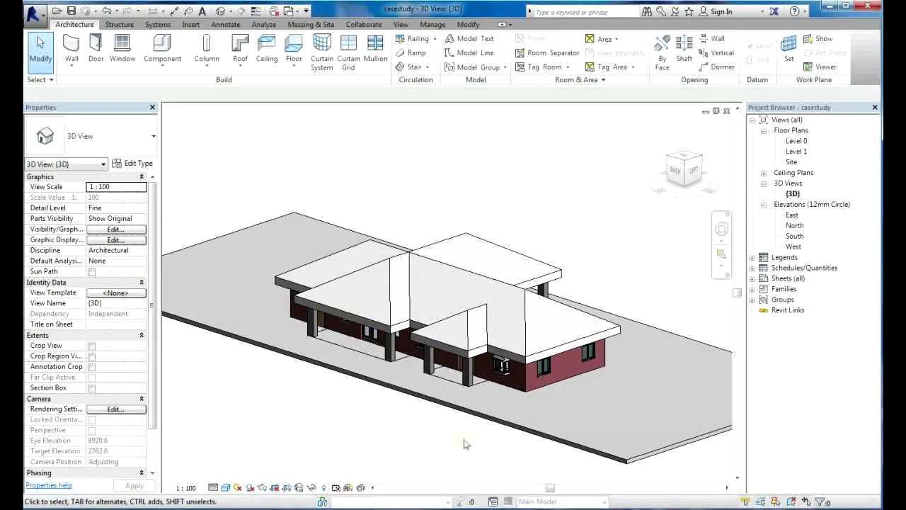
pyautogui.click(465, 441)
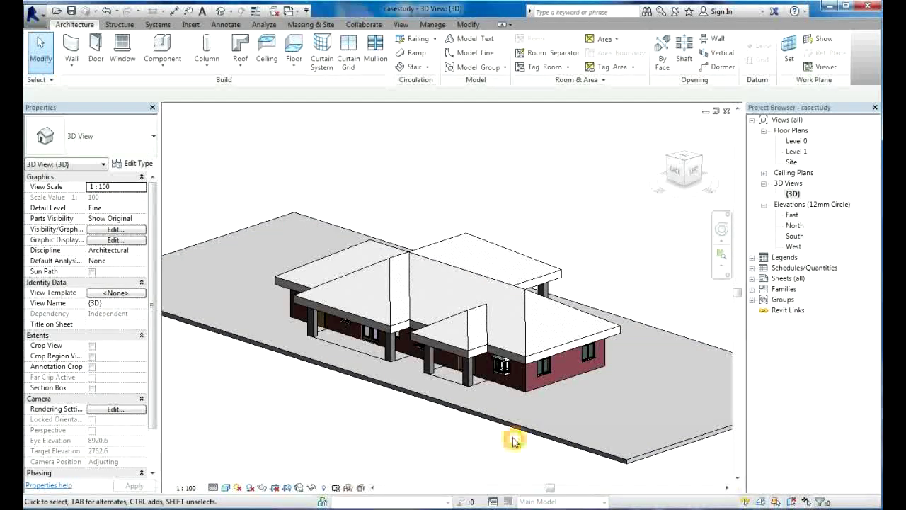
pyautogui.scroll(2, 514, 440)
pyautogui.scroll(1, 514, 440)
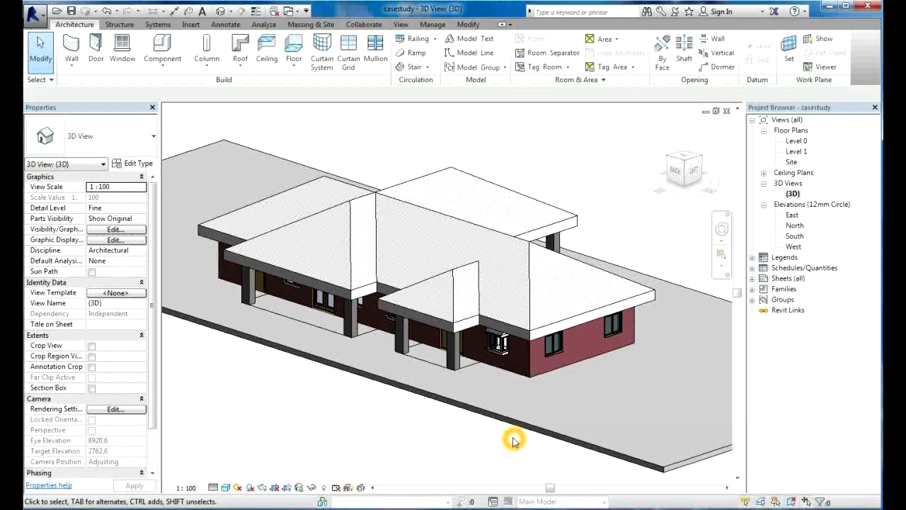